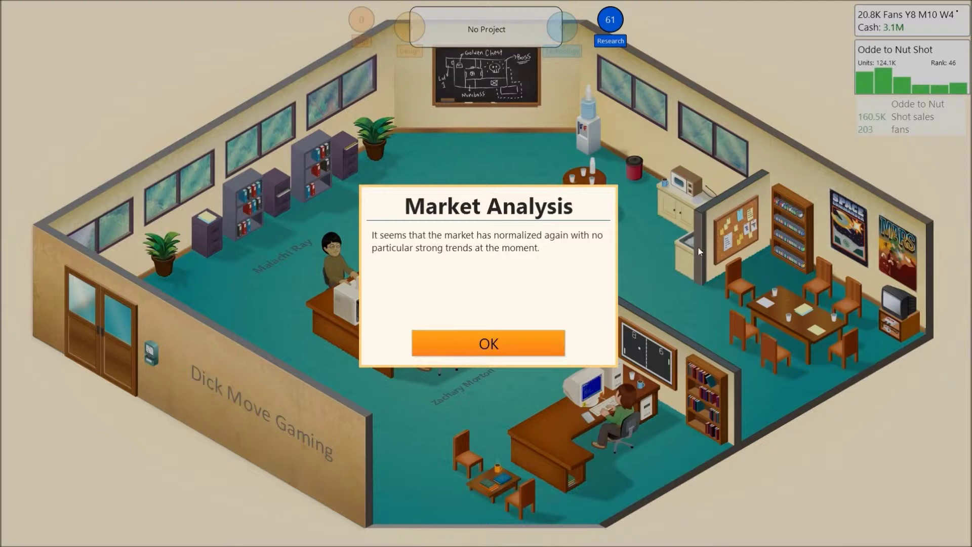
Step: Close the Market Analysis notice
click(544, 344)
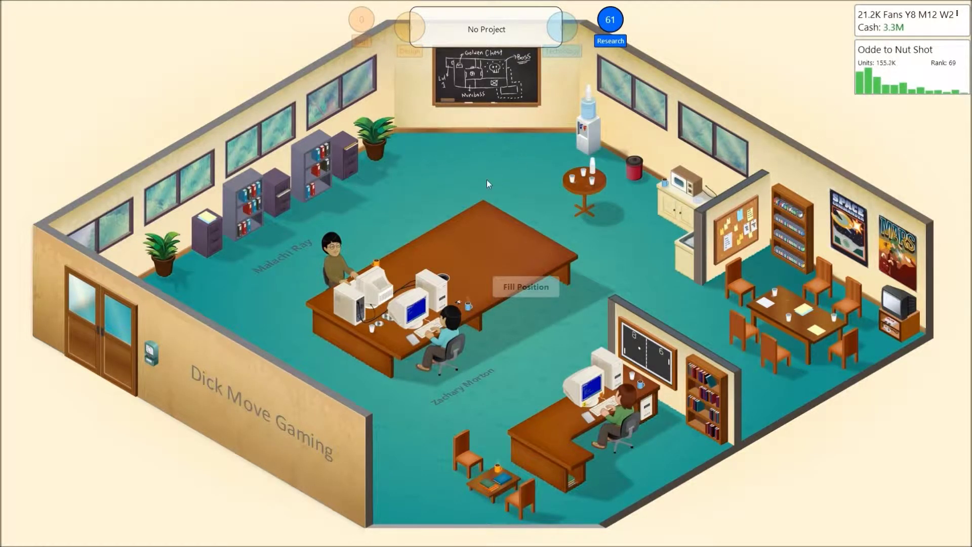
Step: Request the Odde to Nut Shot game report from an employee
click(437, 341)
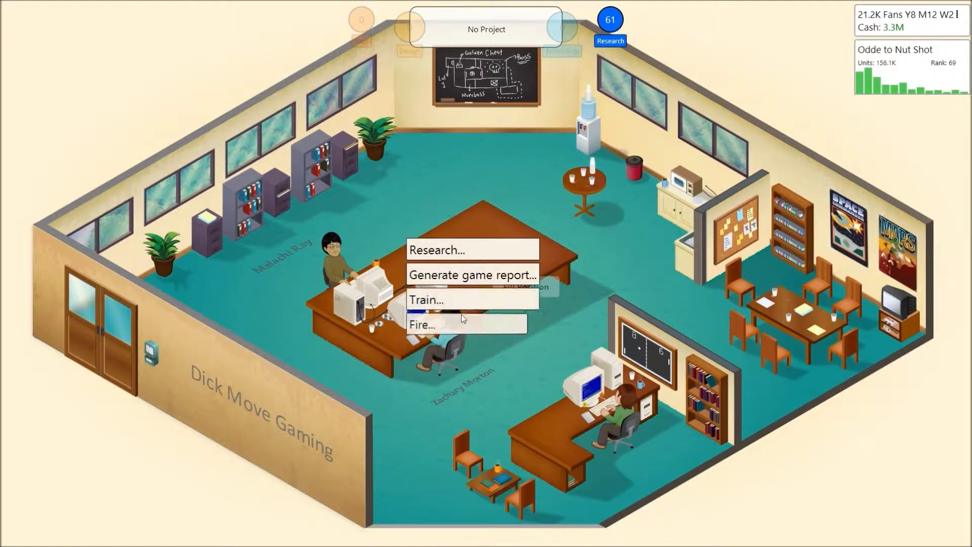
click(474, 277)
click(488, 395)
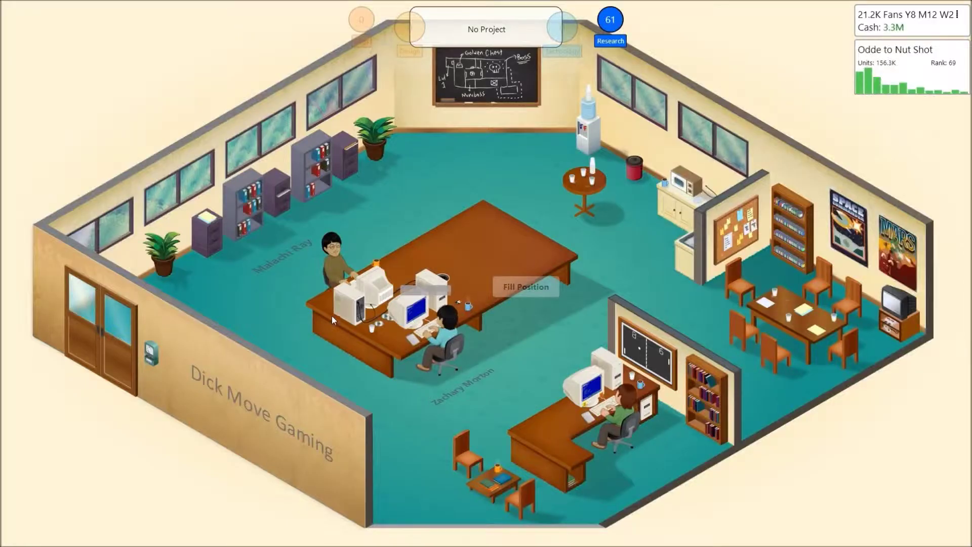
Step: Have the left employee start Sequels research
click(342, 268)
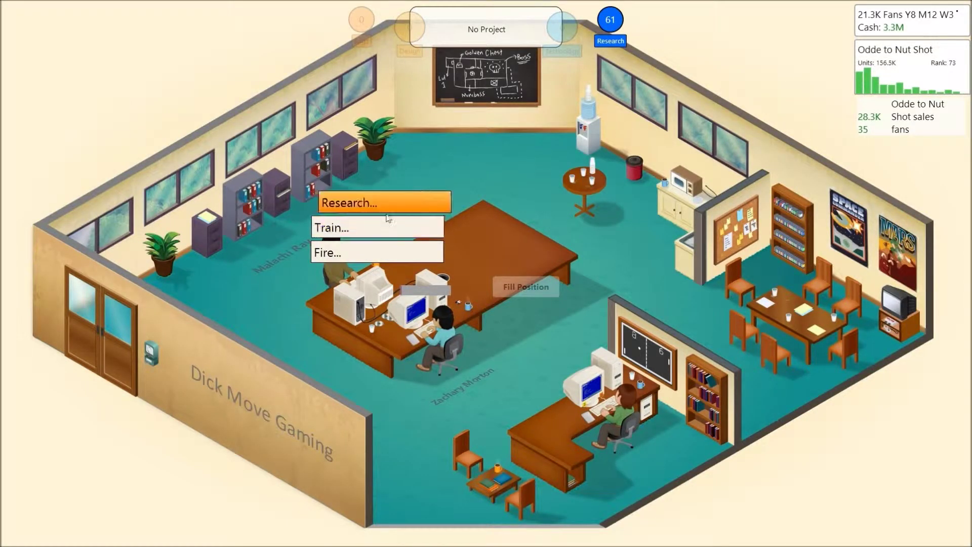
click(356, 203)
scroll(484, 259, down, 3)
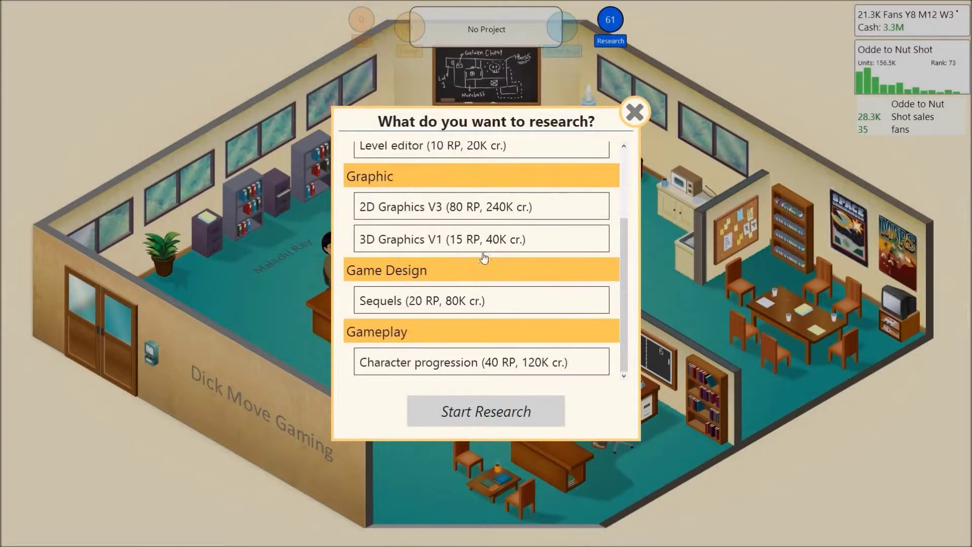
click(470, 301)
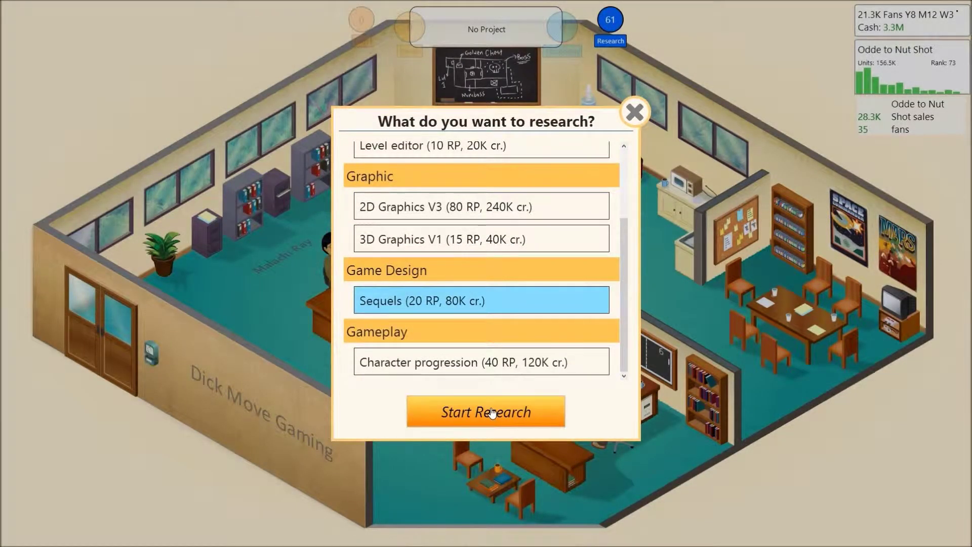
click(487, 410)
Step: Have the lower-desk employee research Character progression, then dismiss the game-off-market notice
click(617, 418)
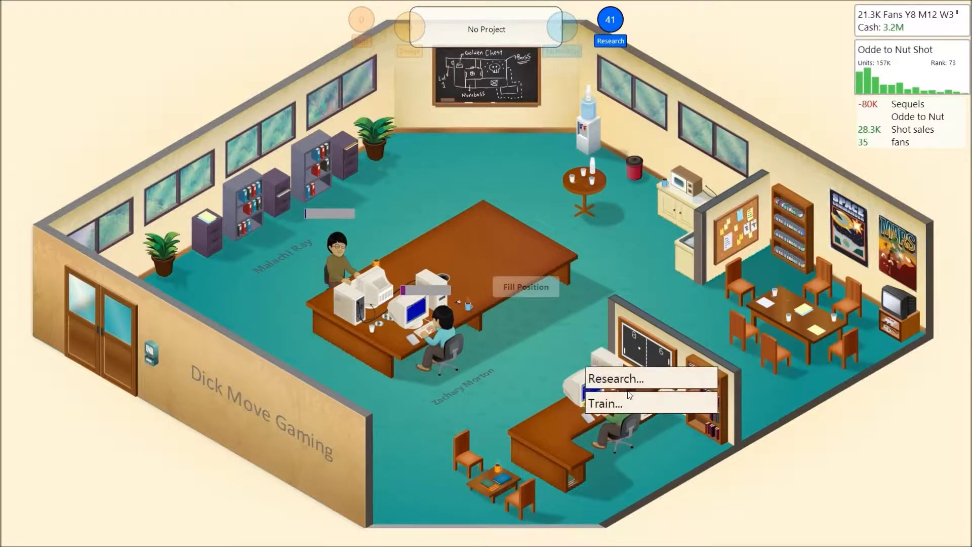
click(615, 378)
scroll(531, 319, down, 2)
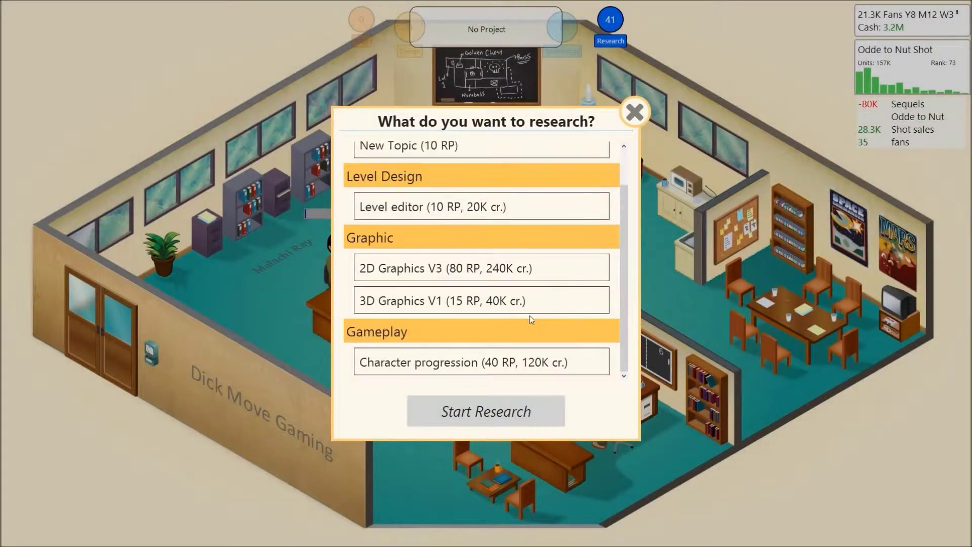
click(527, 361)
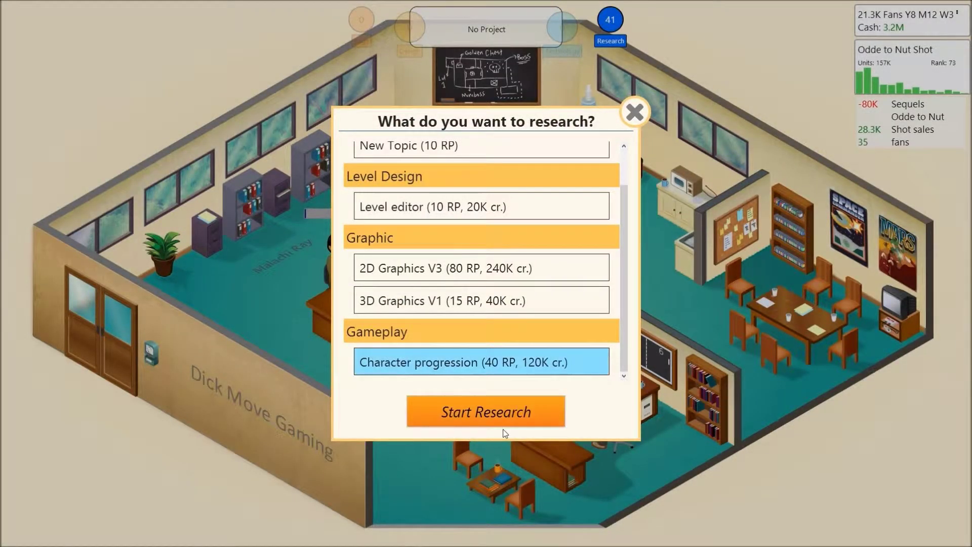
click(509, 422)
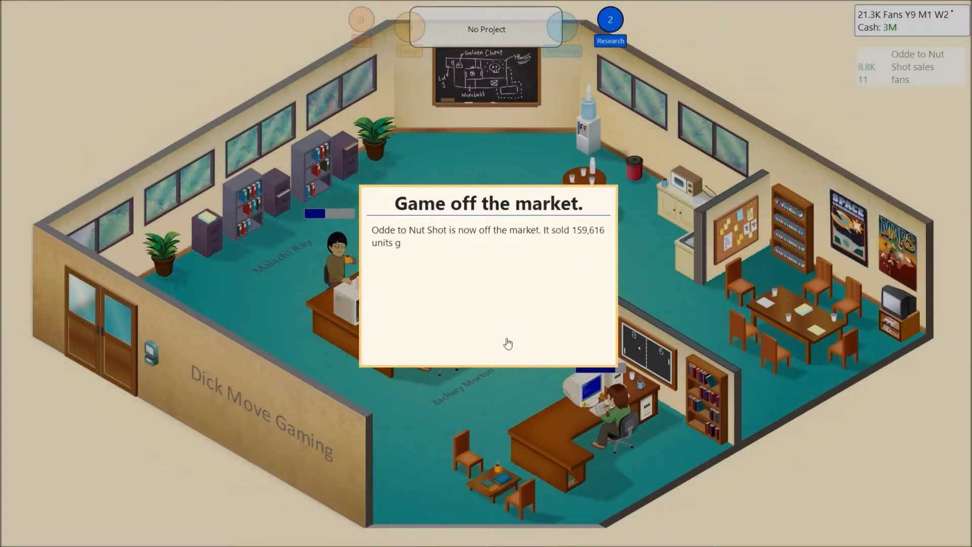
click(510, 340)
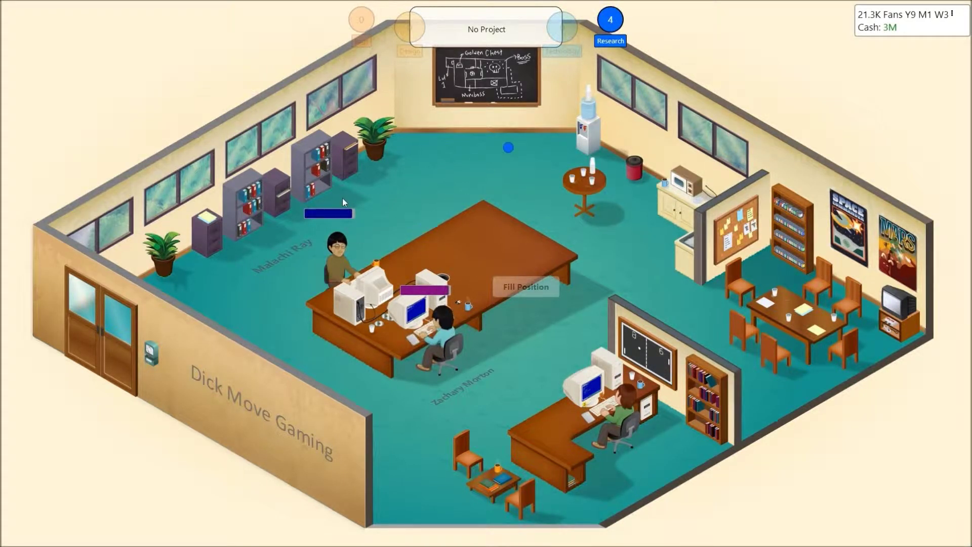
Step: Send the left employee on vacation and close the game report
click(335, 262)
click(363, 227)
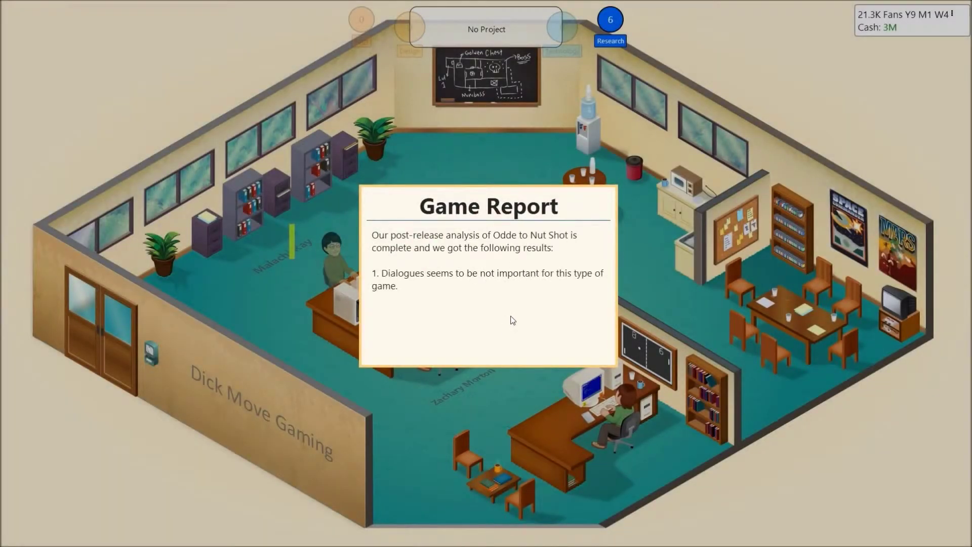
click(528, 346)
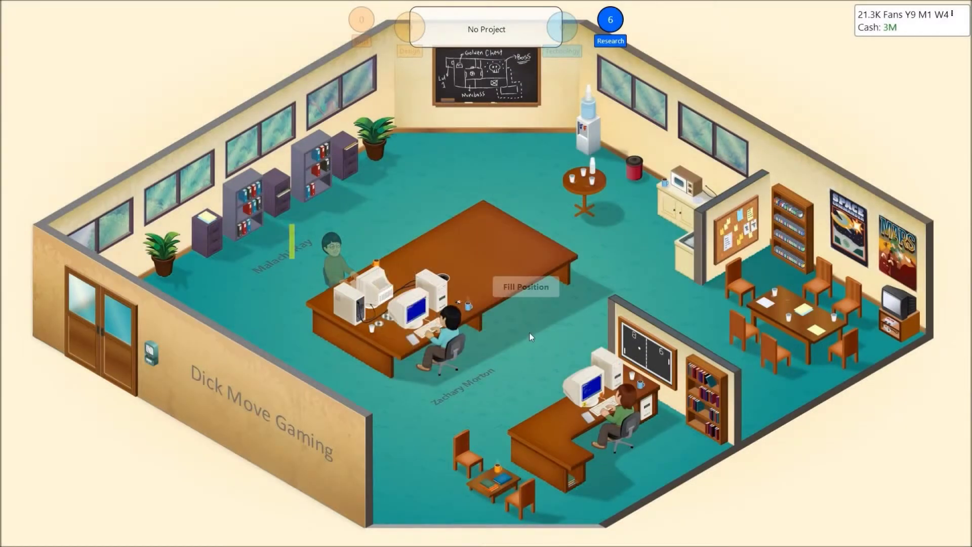
Step: Compare the Vacuum Robot, Character Dialogues and Character Design contracts, then accept Playtest
click(482, 206)
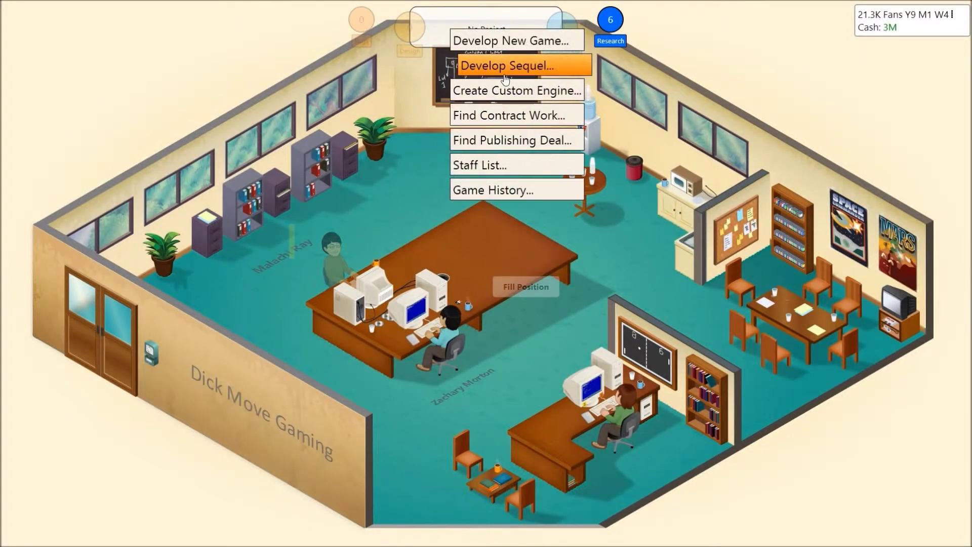
click(517, 115)
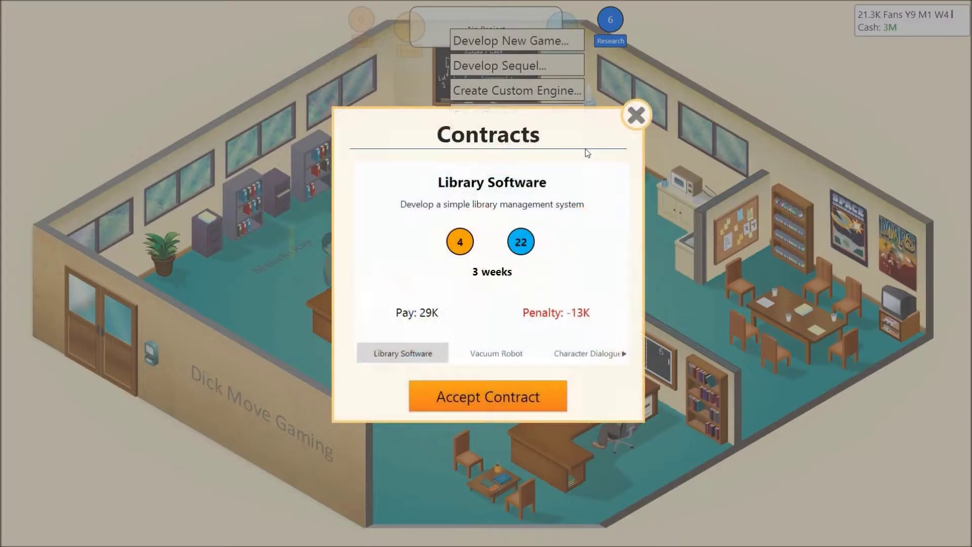
click(497, 353)
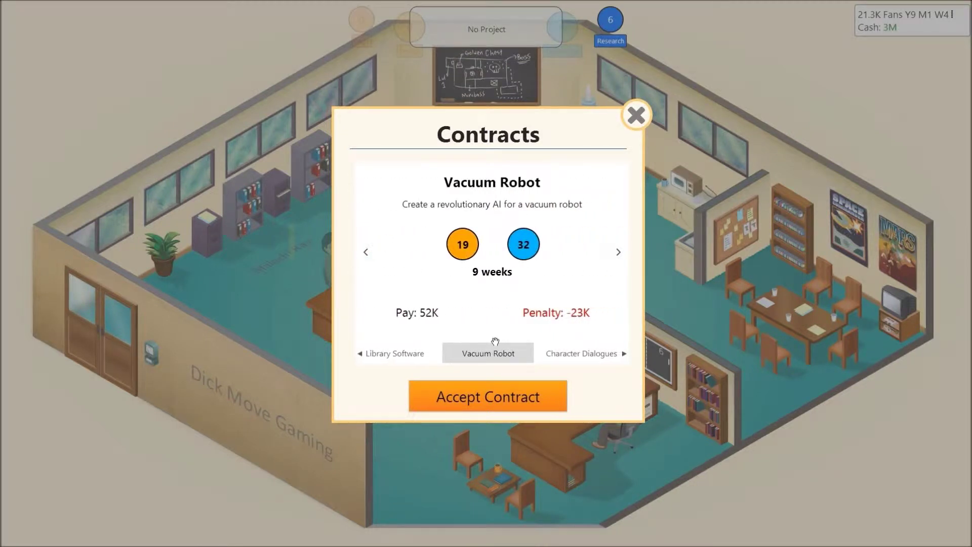
click(581, 353)
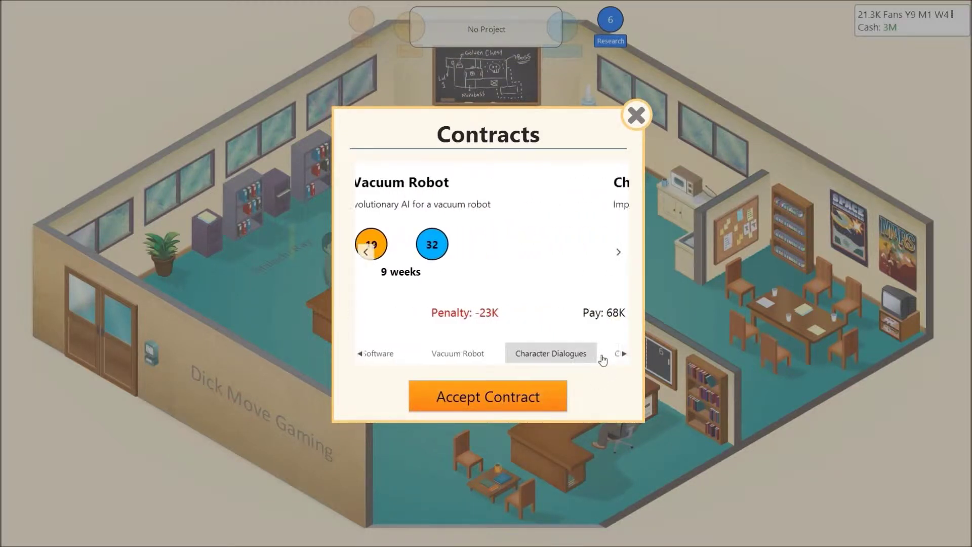
click(581, 353)
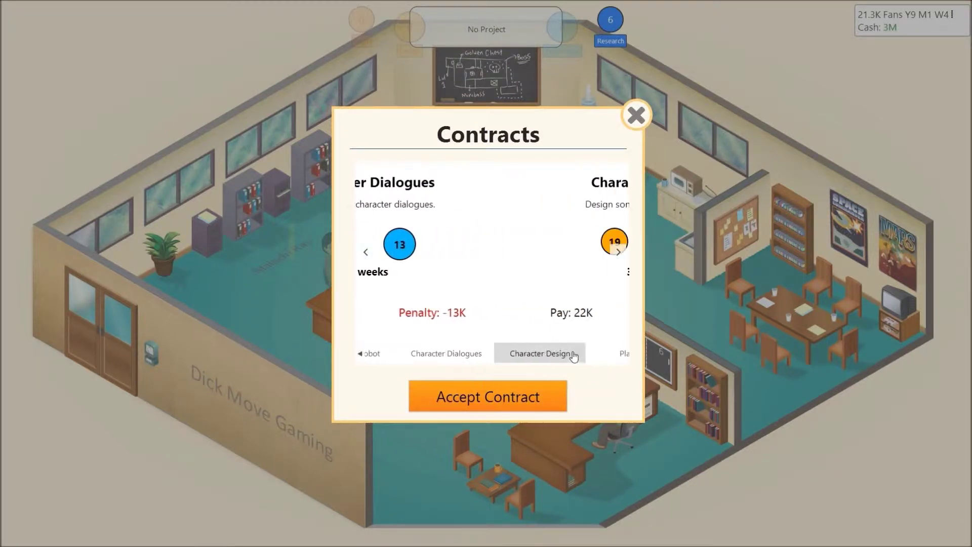
click(581, 353)
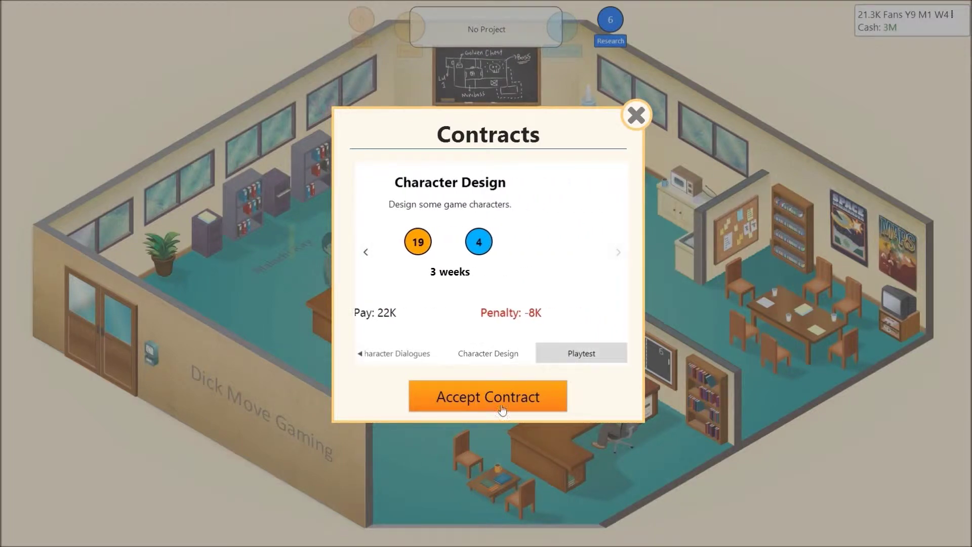
click(487, 396)
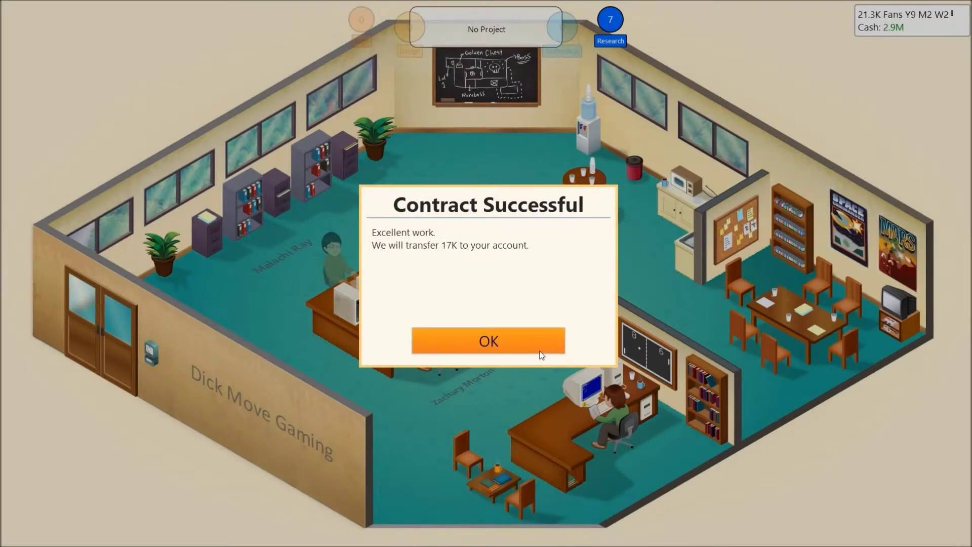
Step: Dismiss the Playtest success notice and accept the Character Design contract
click(473, 340)
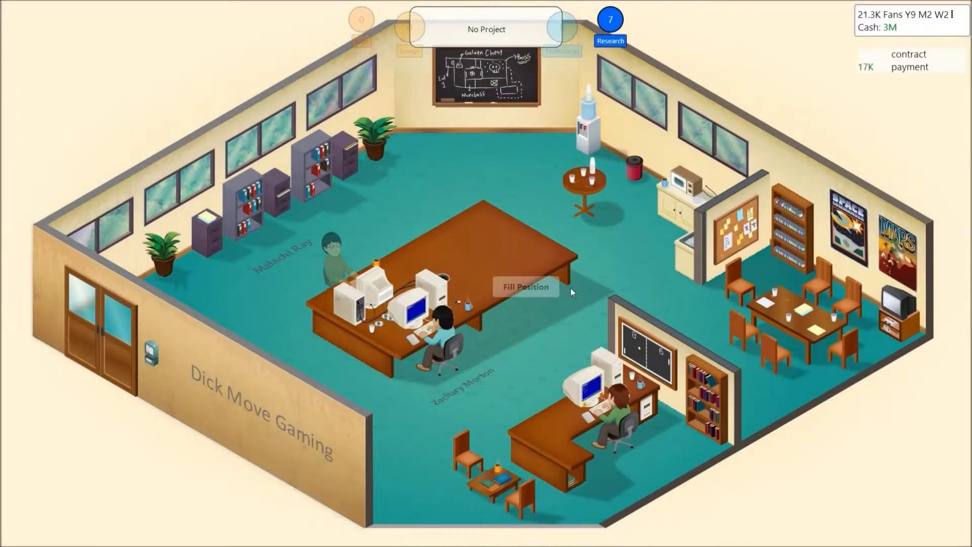
click(606, 222)
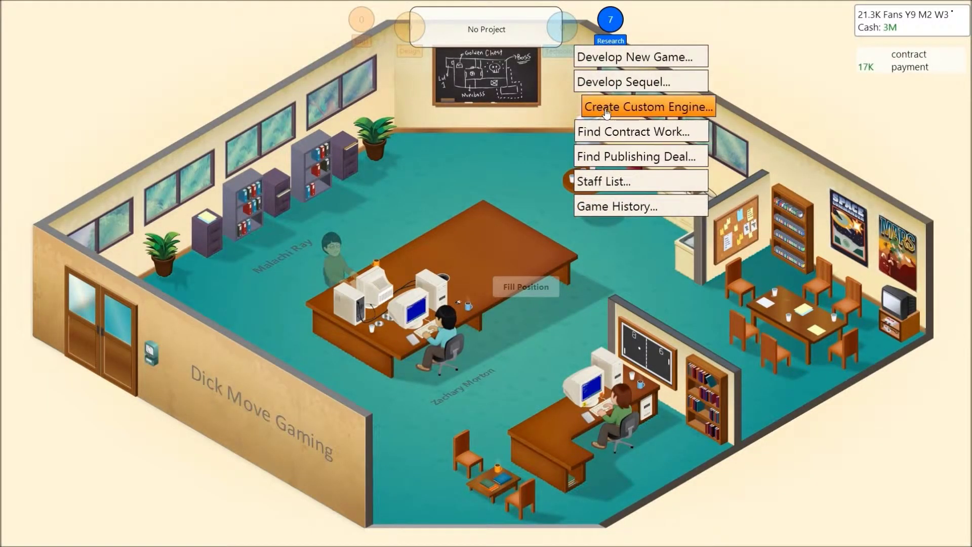
click(632, 132)
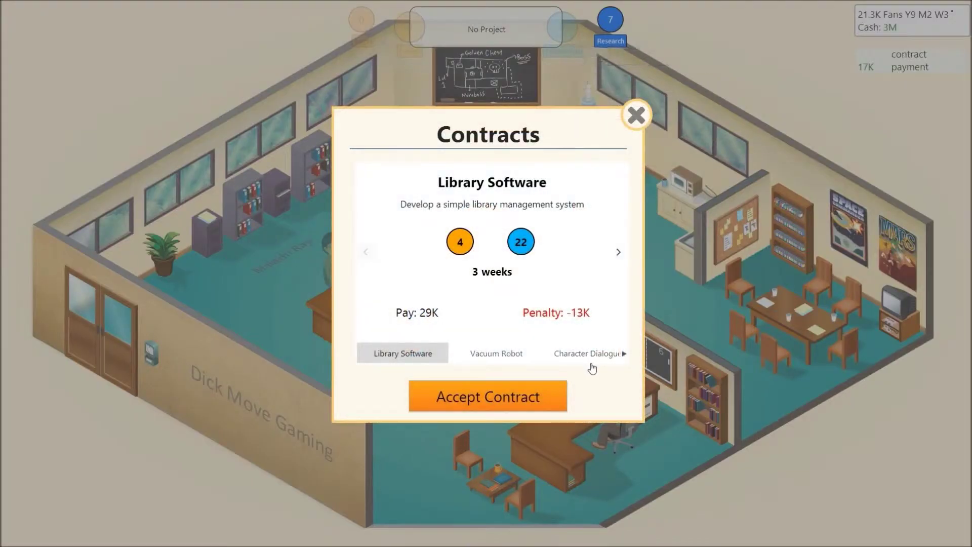
click(590, 352)
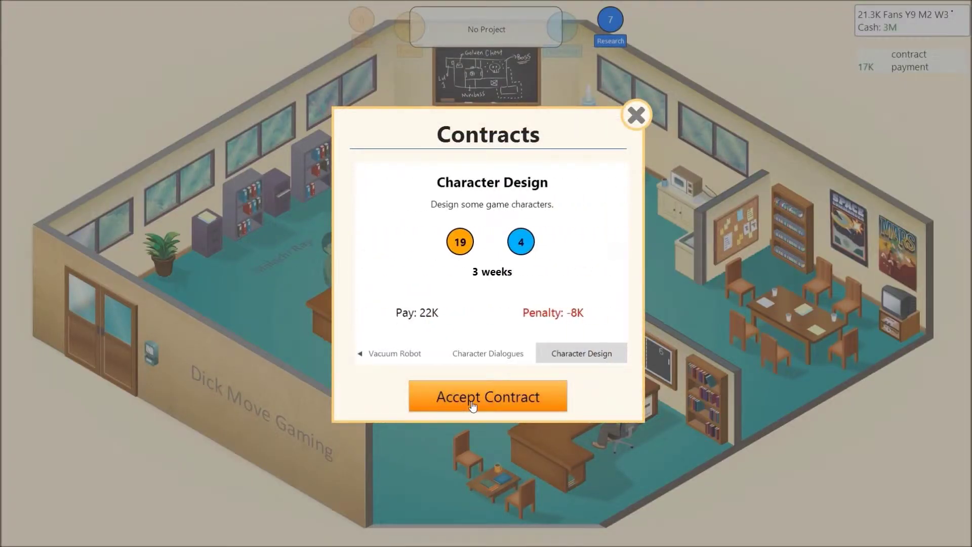
click(549, 398)
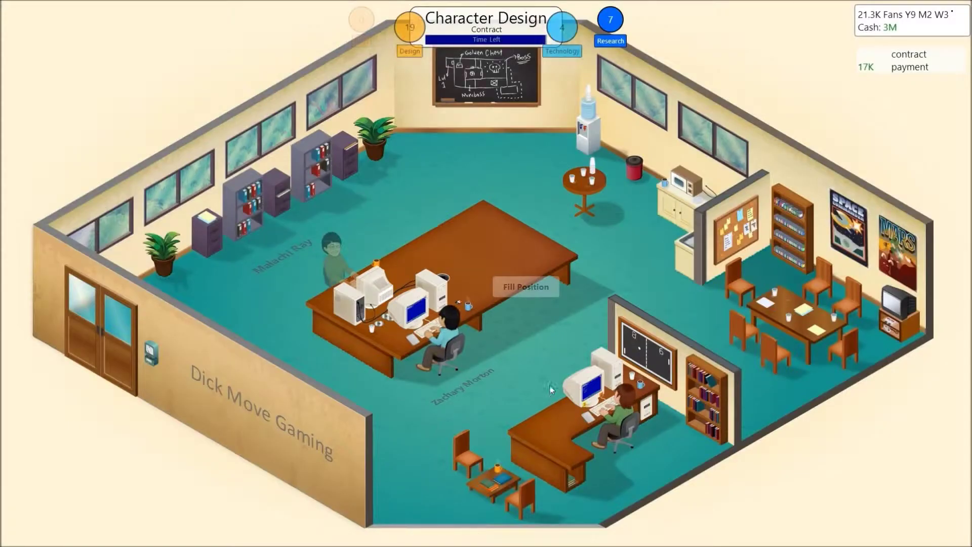
Step: Let fans keep their Howling in the rain fan game and acknowledge the 22K payout
click(548, 311)
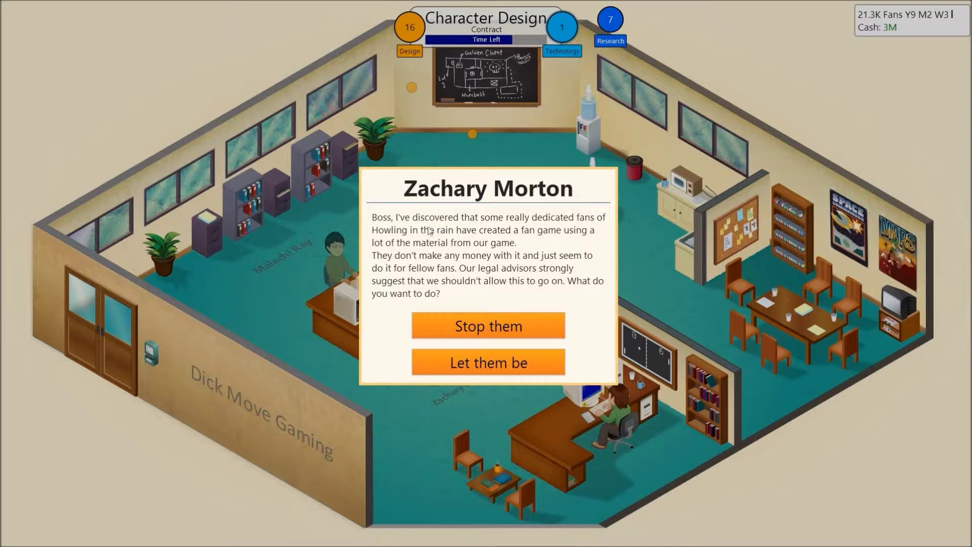
click(506, 363)
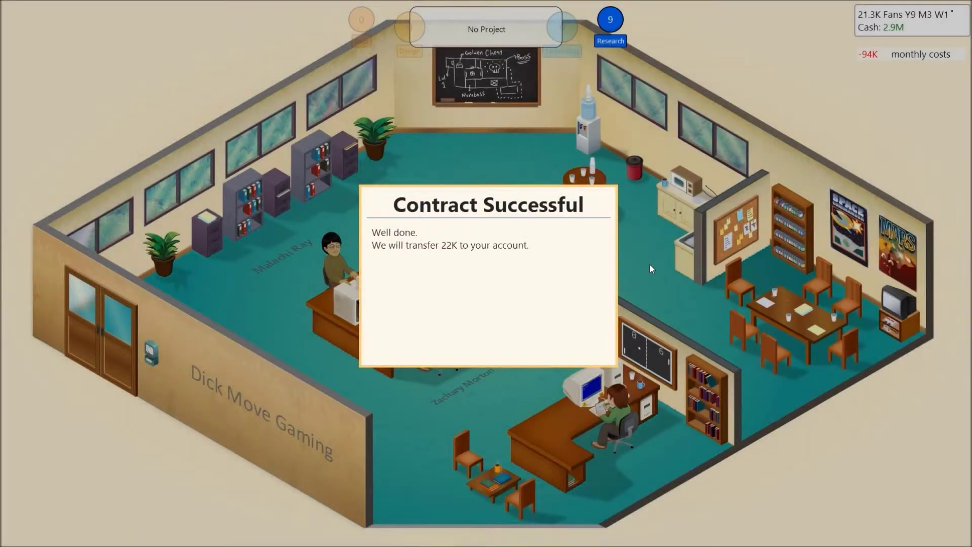
click(486, 340)
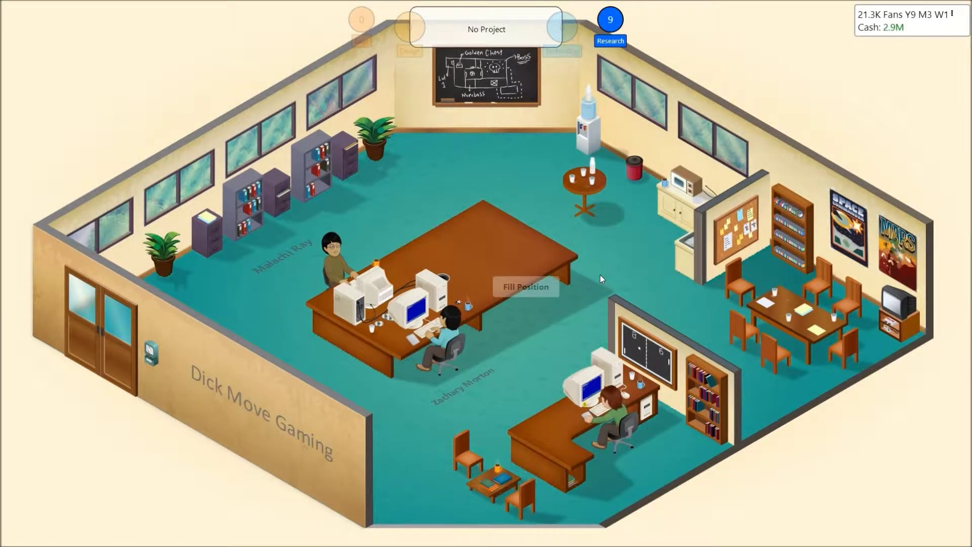
click(596, 223)
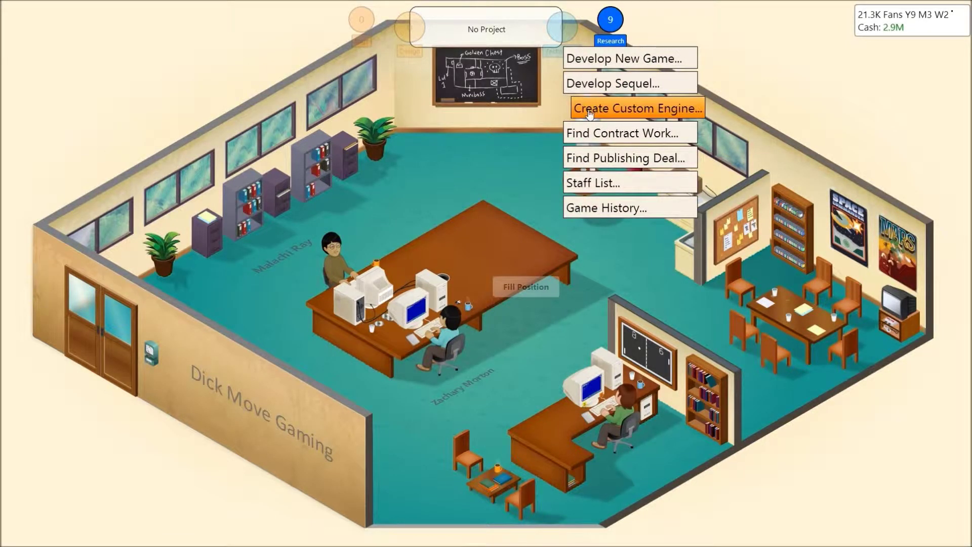
Step: Build the Jolly Rancher engine with cutscenes, better UX, character progression, dialogues and open world
click(608, 108)
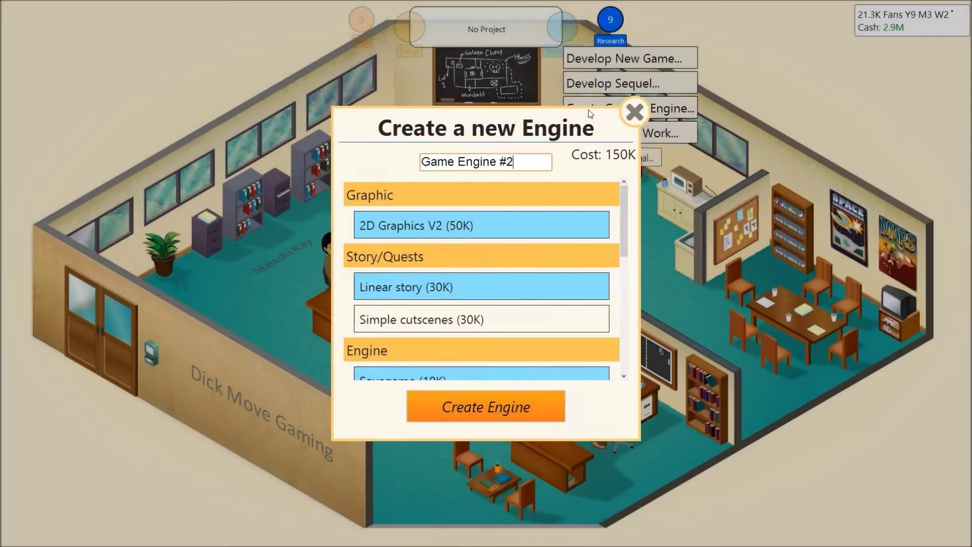
click(532, 322)
scroll(625, 231, down, 3)
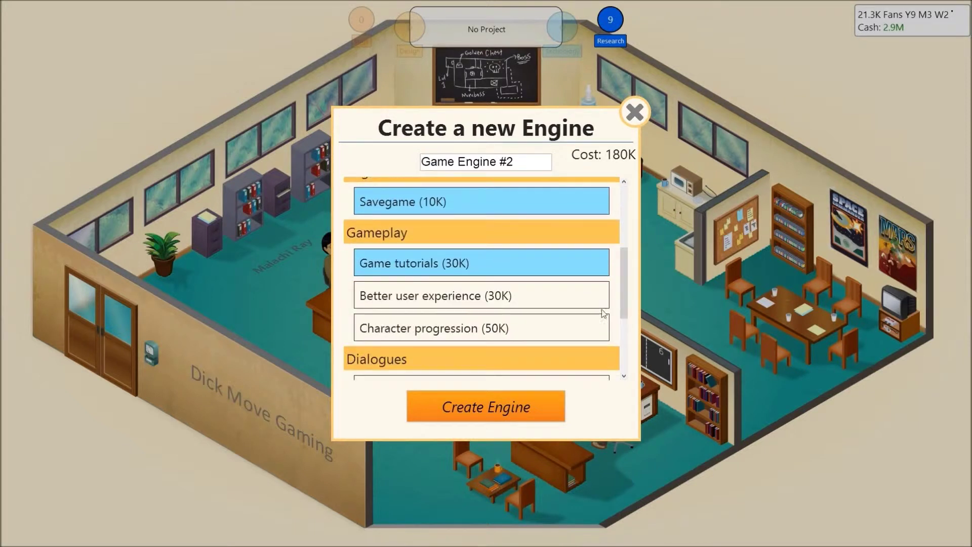
click(482, 328)
click(482, 296)
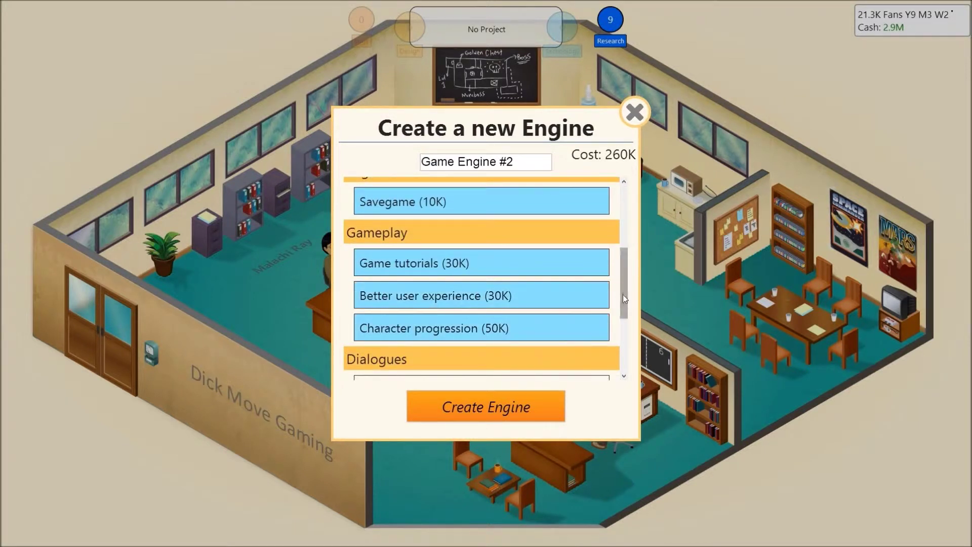
scroll(622, 294, down, 3)
click(580, 288)
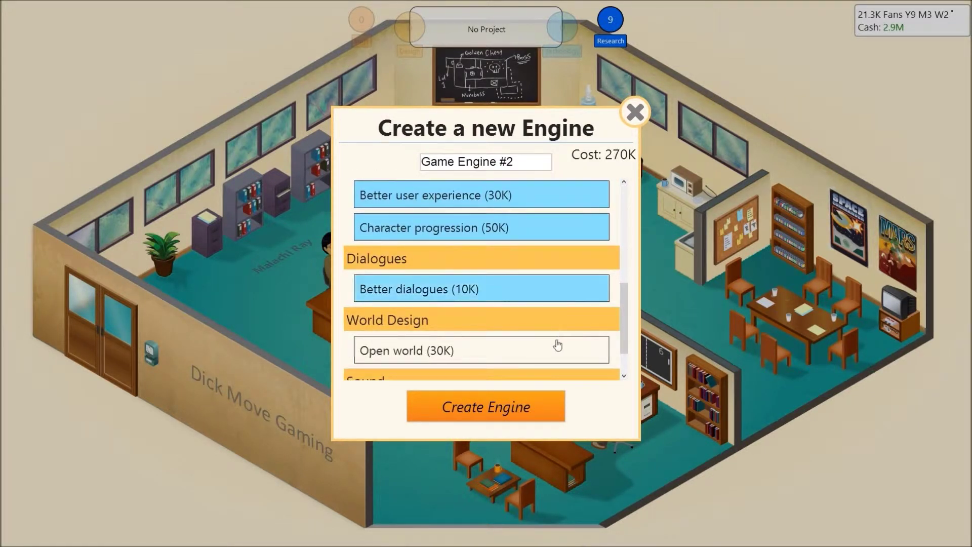
click(558, 346)
scroll(617, 355, down, 2)
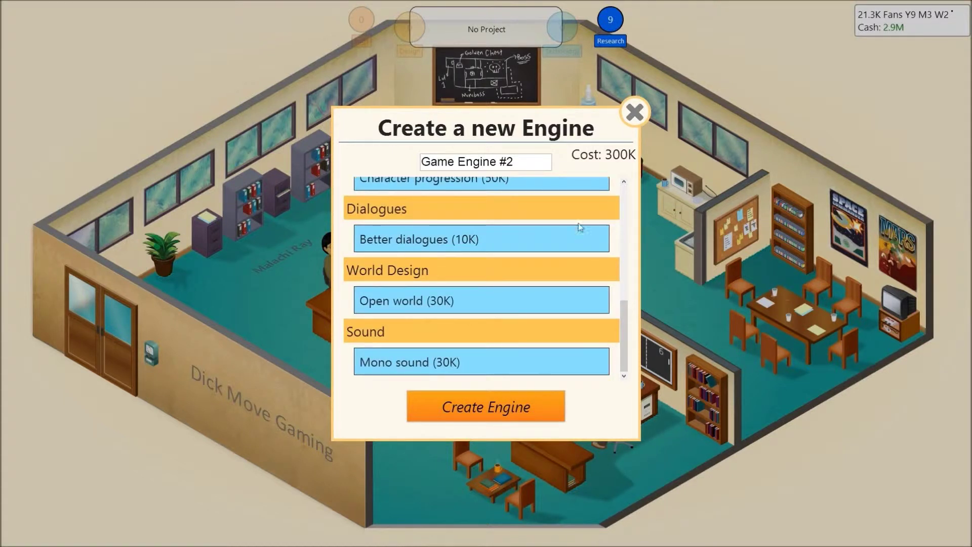
drag(532, 161, 288, 157)
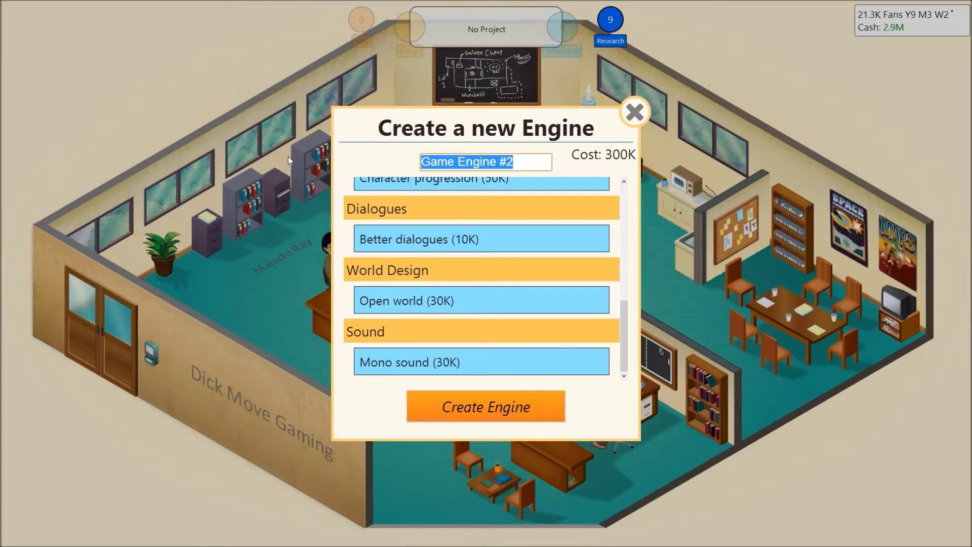
text(Jolly R)
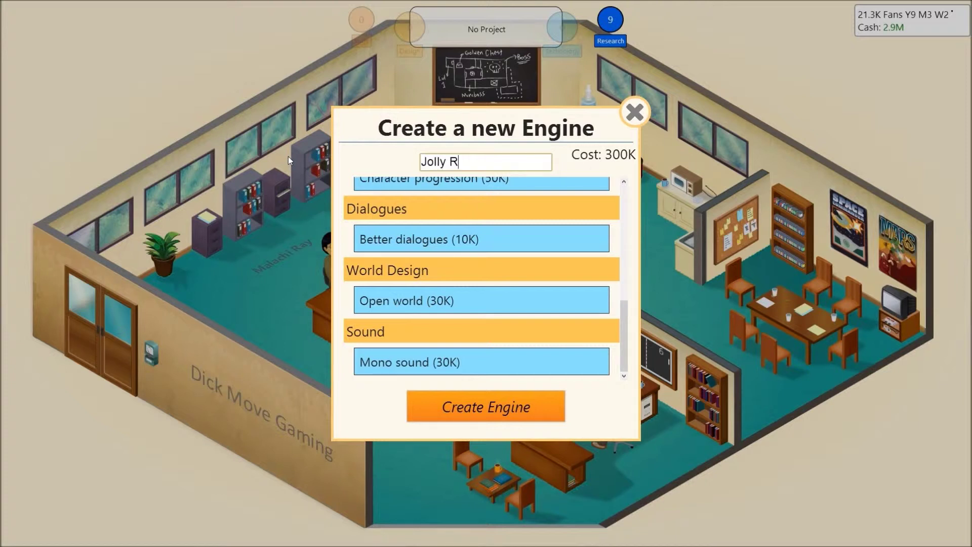
text(ancher)
click(486, 406)
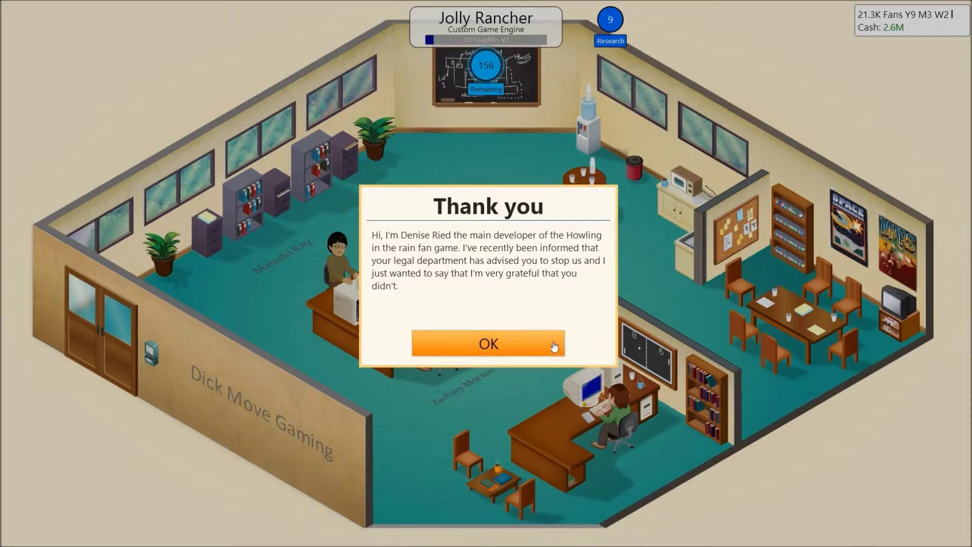
Step: Dismiss both pages of the fan developer's thank-you and the fan gain notice
click(489, 343)
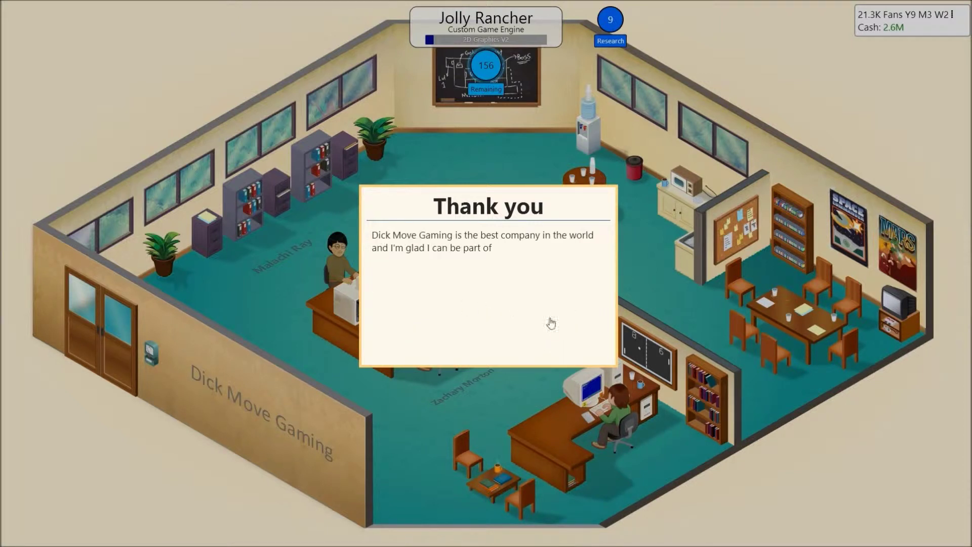
click(486, 347)
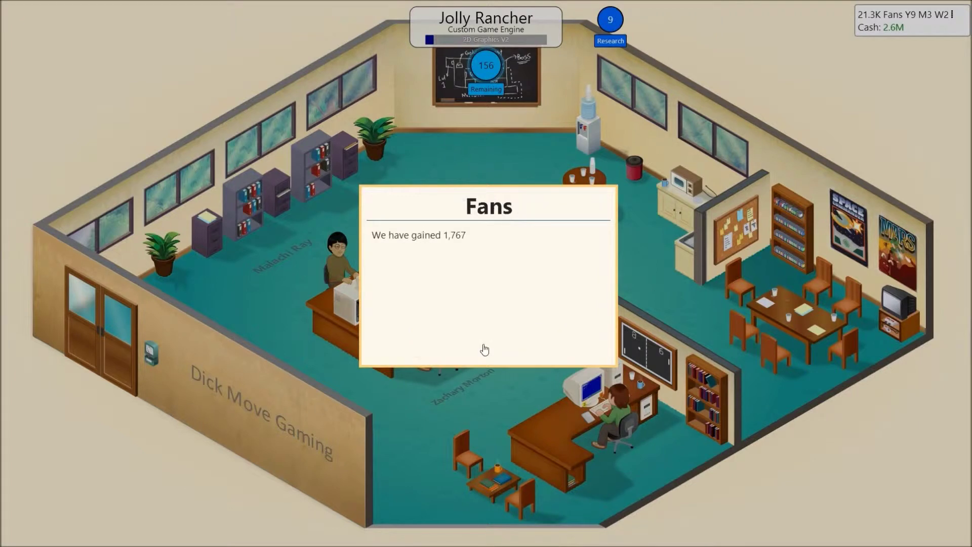
click(486, 346)
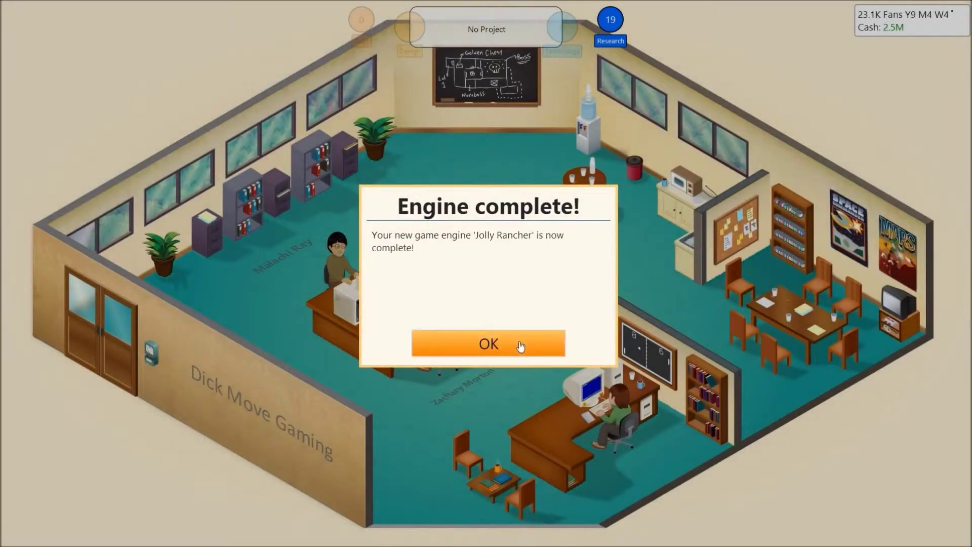
Step: Acknowledge the finished Jolly Rancher engine and cancel firing the employee
click(520, 343)
click(441, 344)
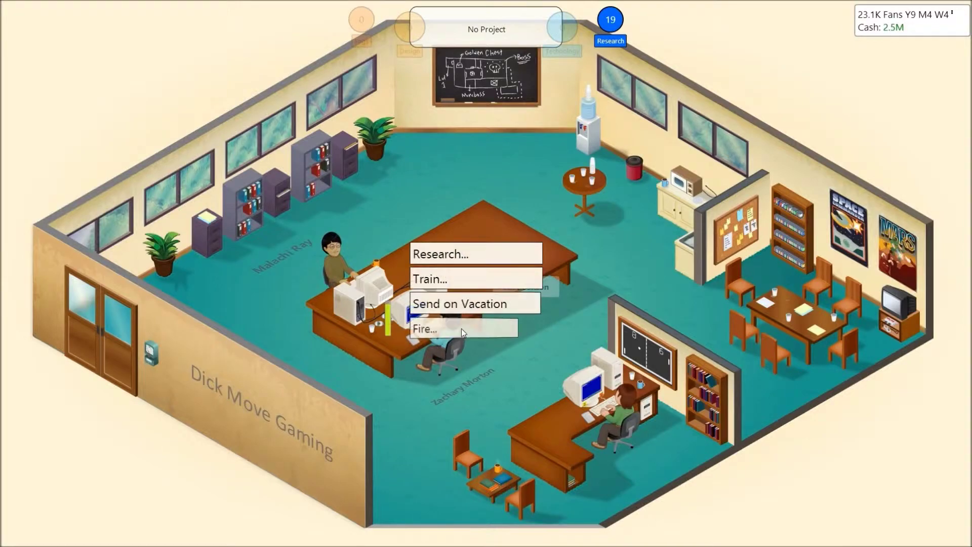
click(460, 329)
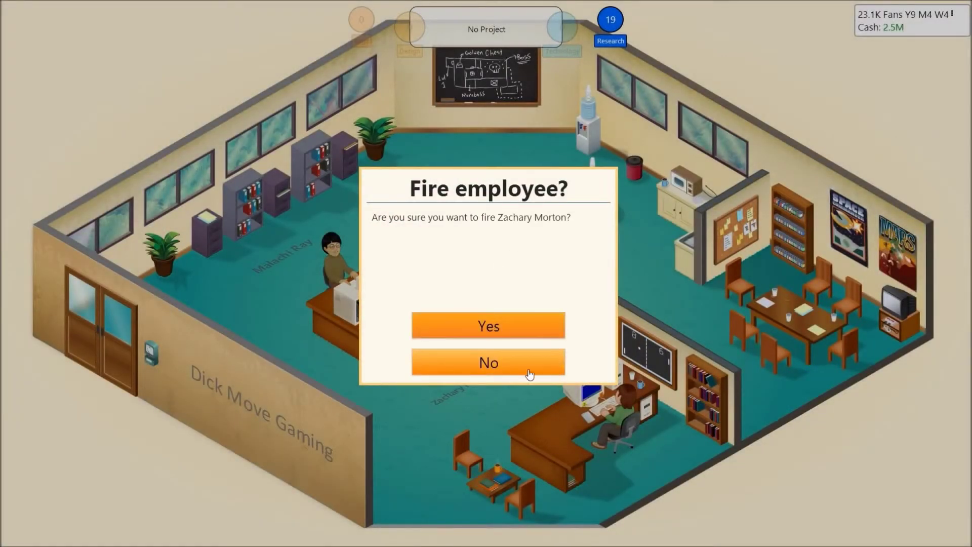
click(462, 350)
click(450, 340)
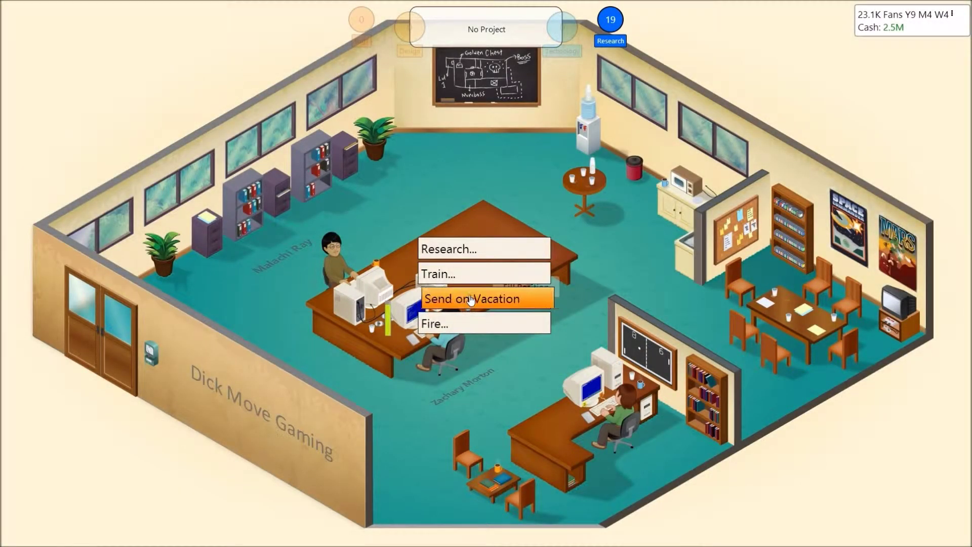
click(582, 233)
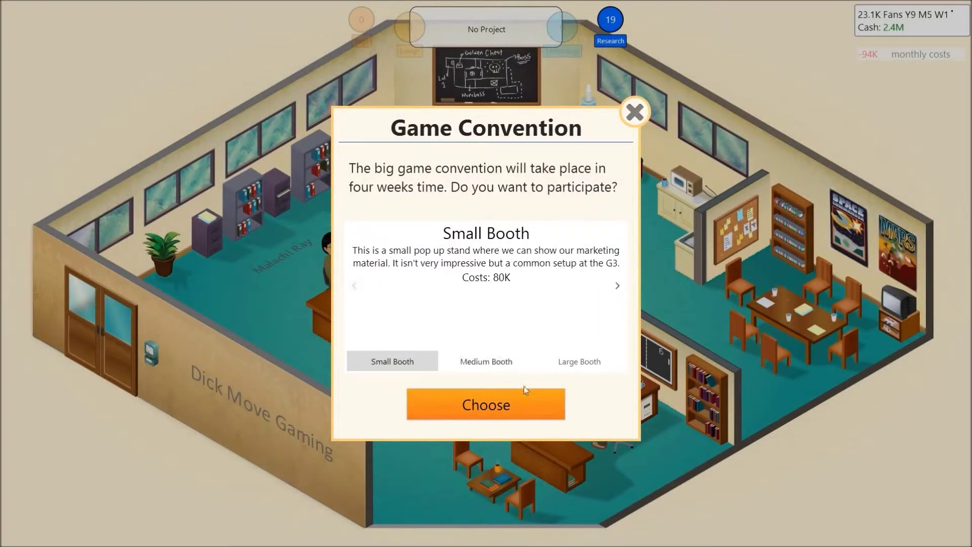
Step: Decline the game convention, take the Library Software contract, and acknowledge its failure
click(634, 113)
click(591, 205)
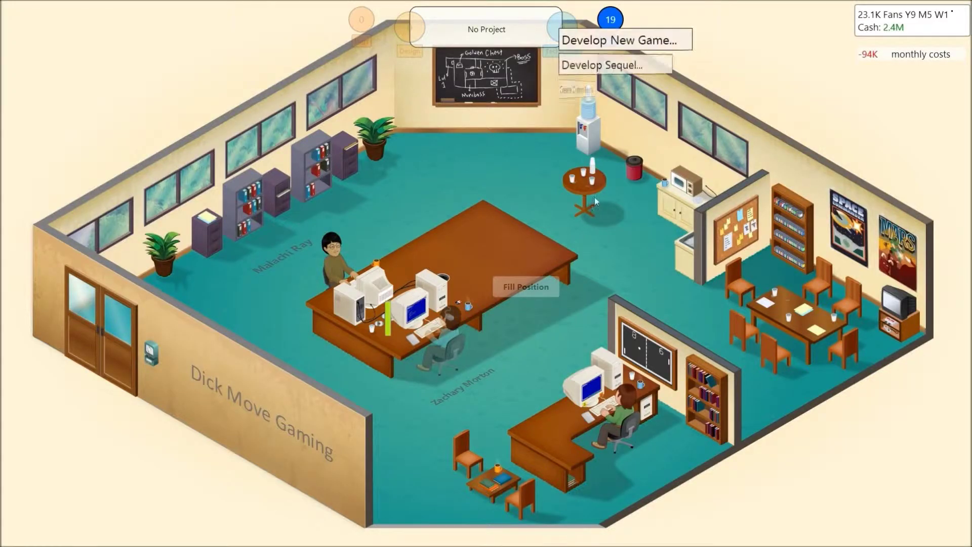
click(628, 117)
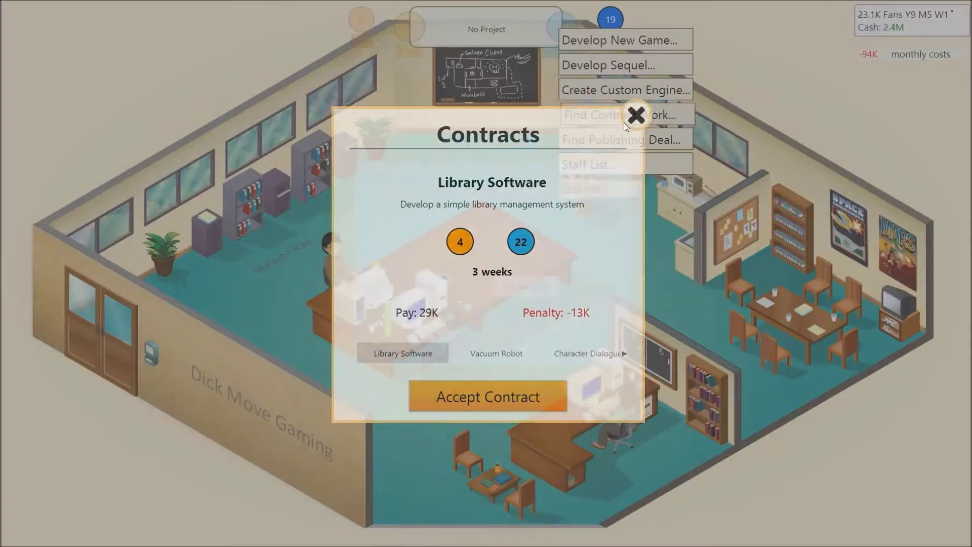
click(514, 397)
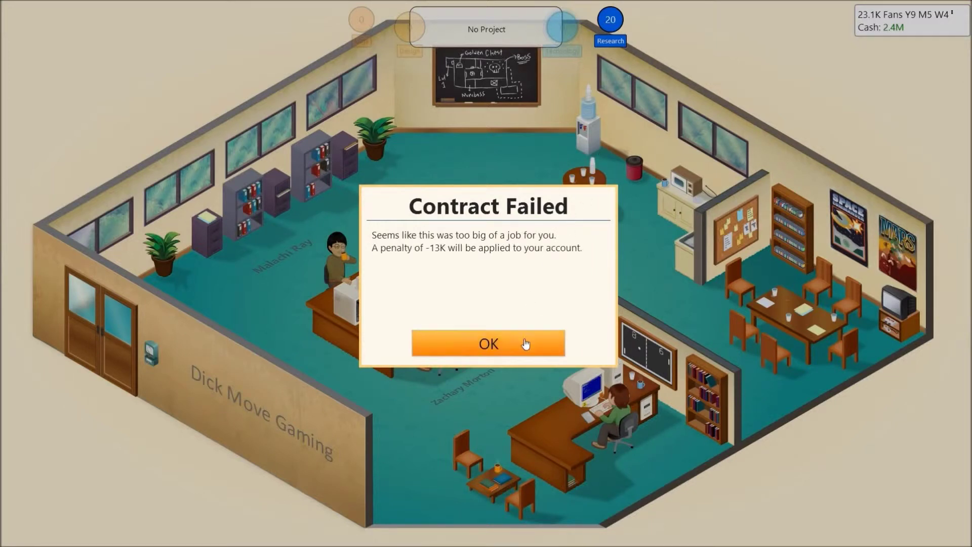
click(522, 337)
Step: Take the Vacuum Robot contract and collect its 52K payment
click(596, 219)
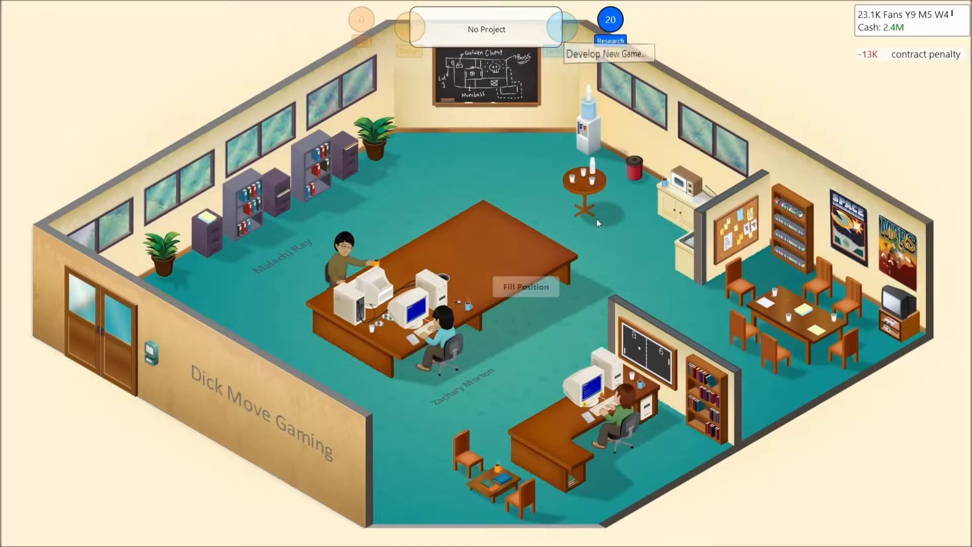
click(623, 129)
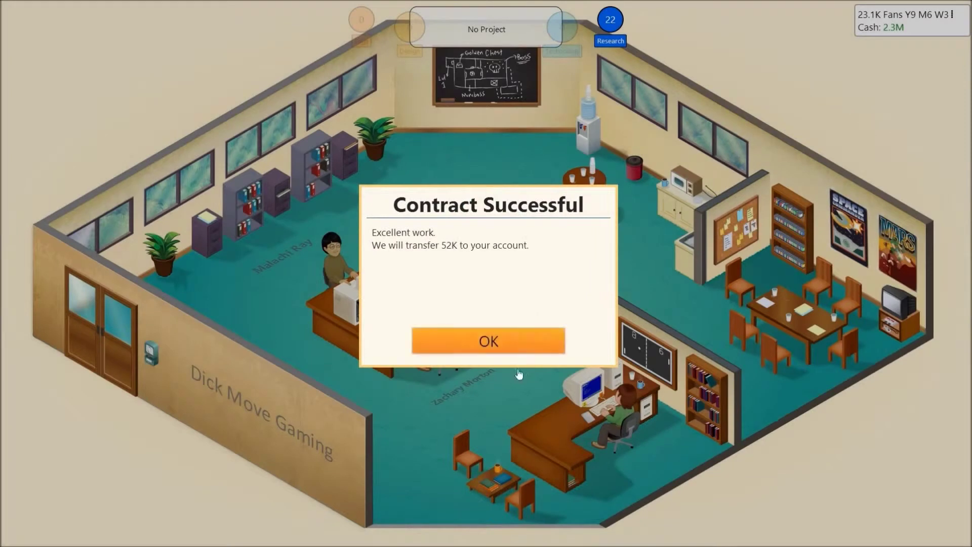
click(516, 341)
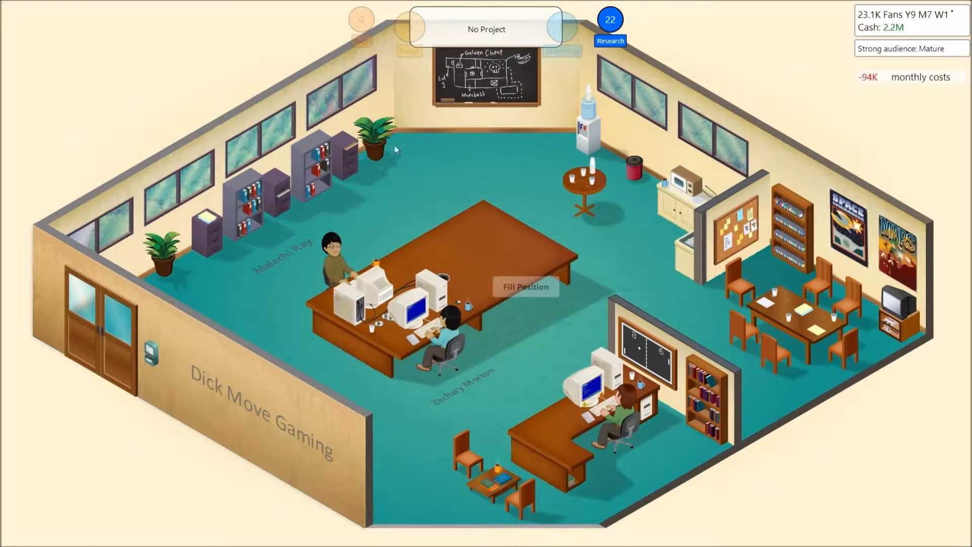
Step: Back out of the contract offers and bring up the publishing deals instead
click(542, 202)
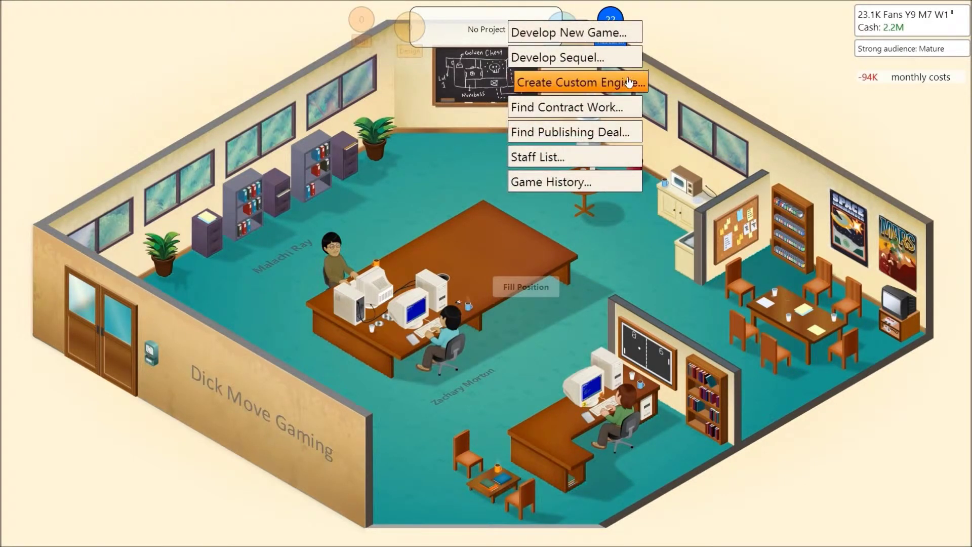
click(575, 107)
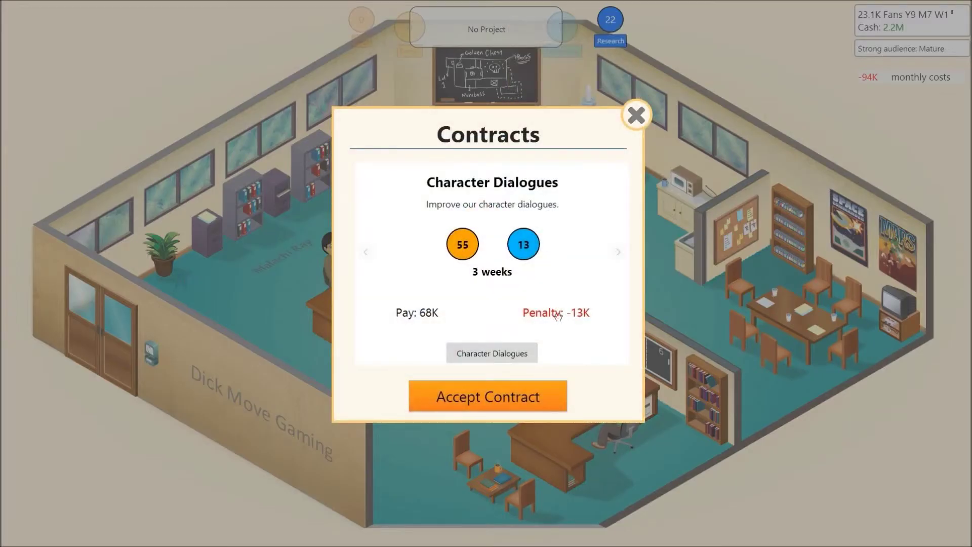
click(636, 116)
click(599, 189)
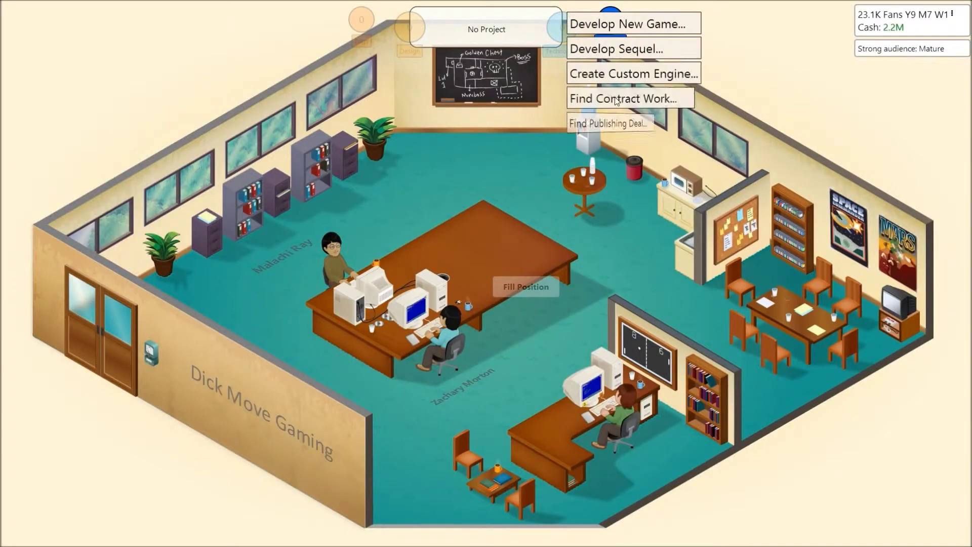
click(619, 124)
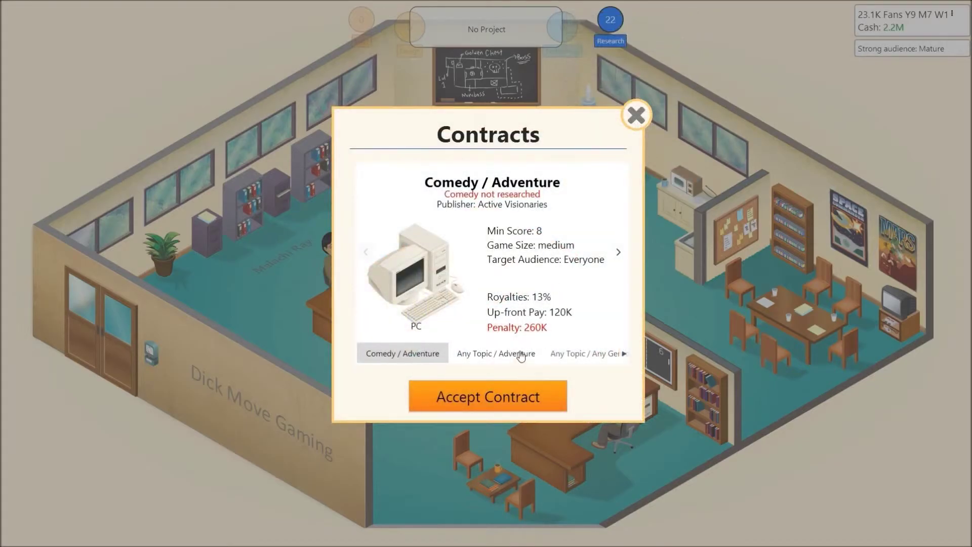
Step: Compare the Adventure, Any Genre and Business/Strategy deals, then accept CapeCom's Business/Strategy deal
click(496, 353)
click(588, 353)
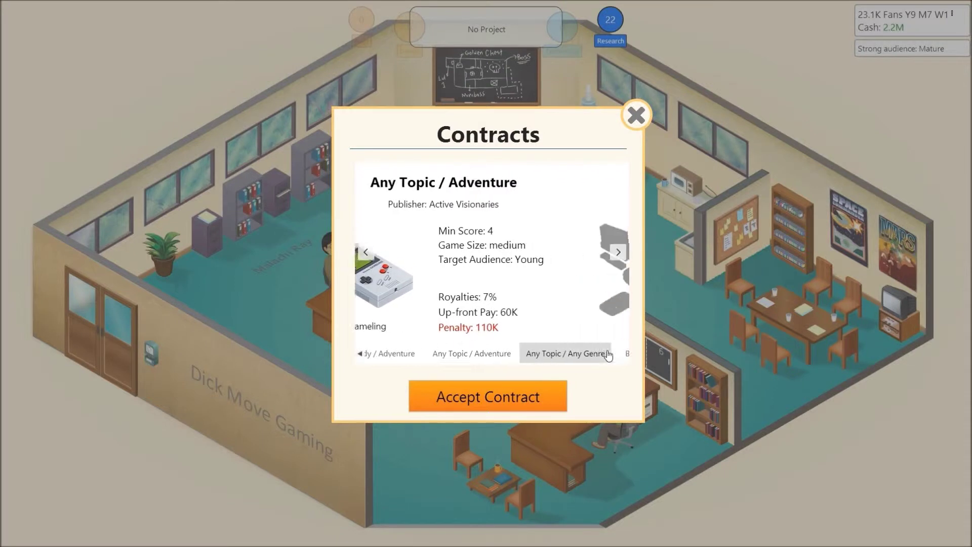
click(608, 355)
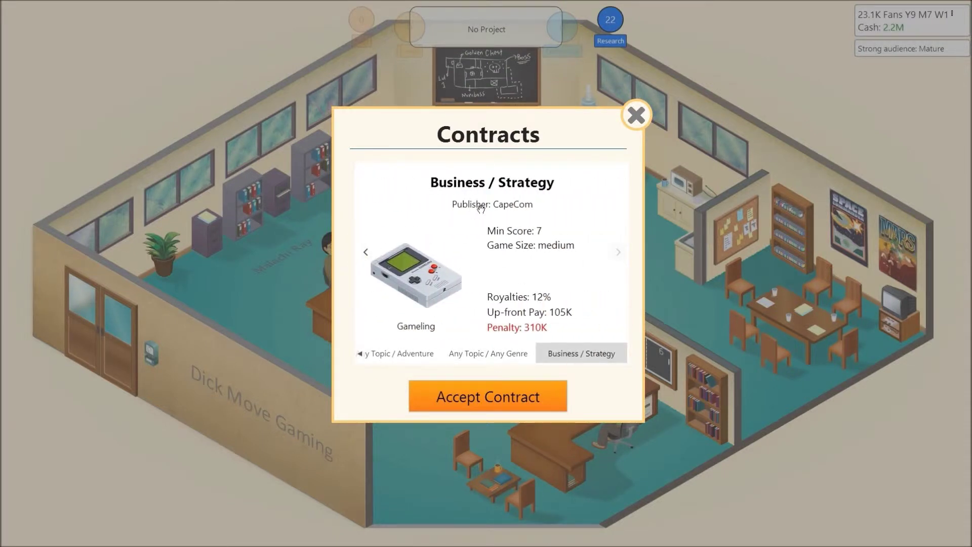
click(393, 354)
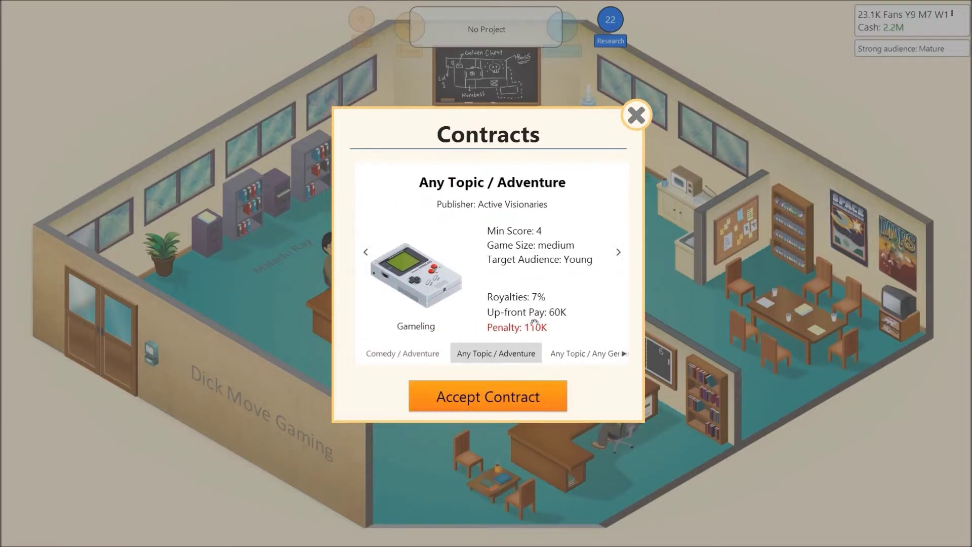
click(559, 360)
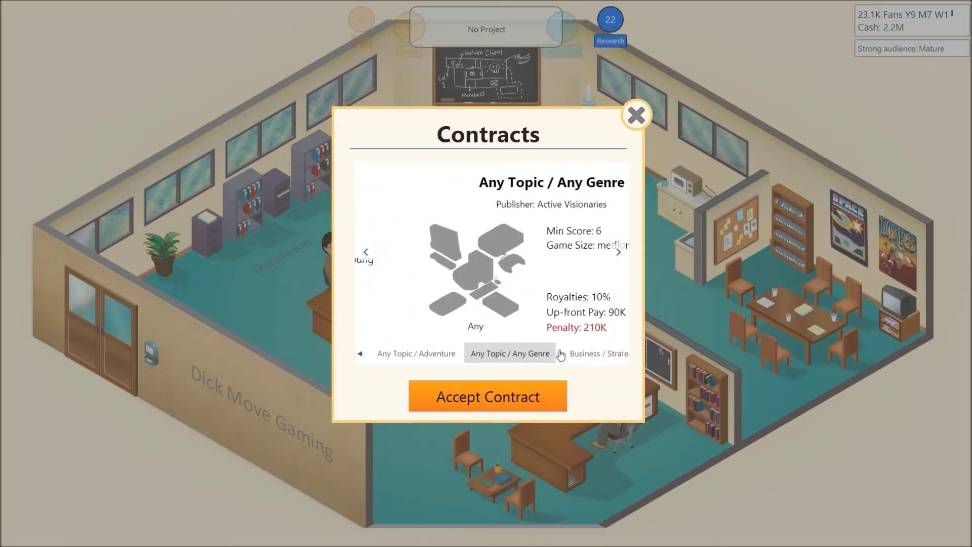
click(577, 360)
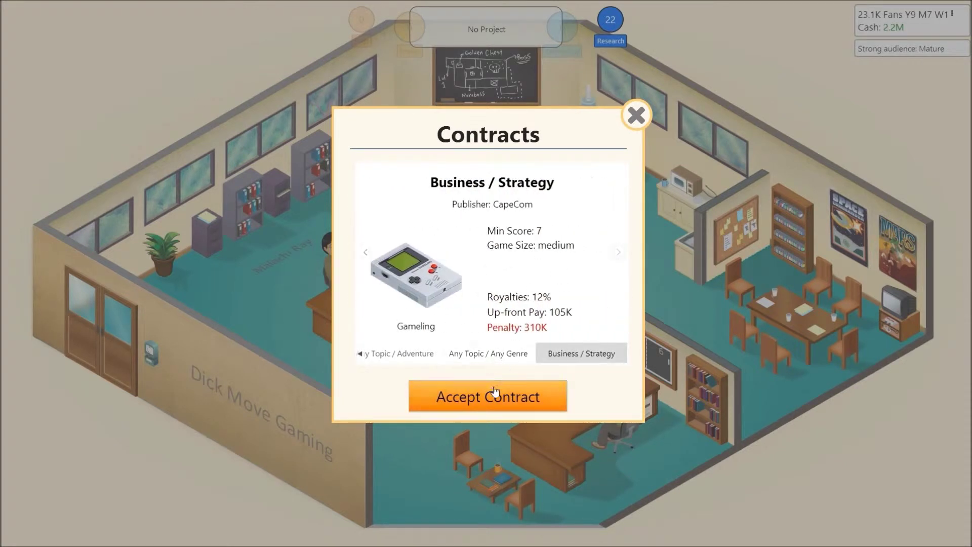
click(493, 408)
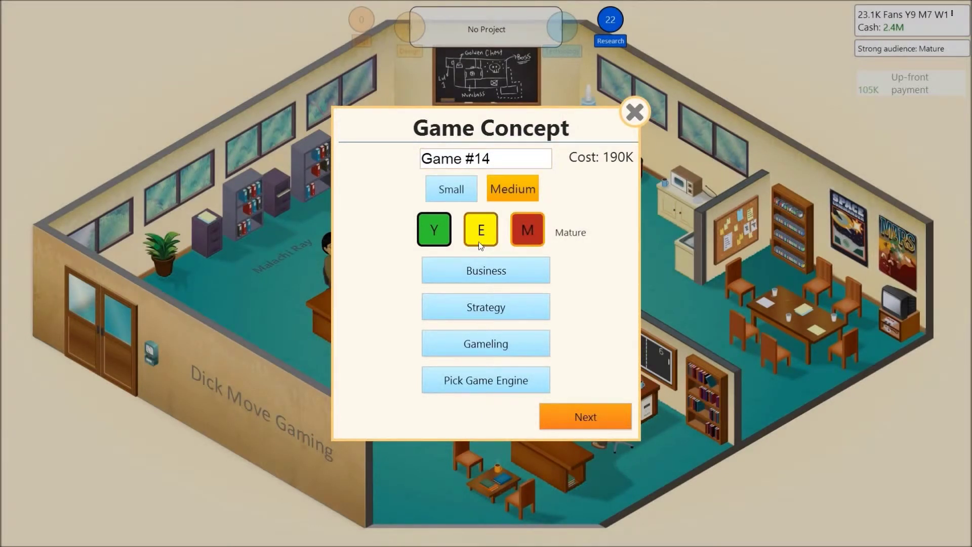
Step: Title the game 'Dick Move Corporations jr' and build it on the Jolly Rancher engine
double_click(469, 157)
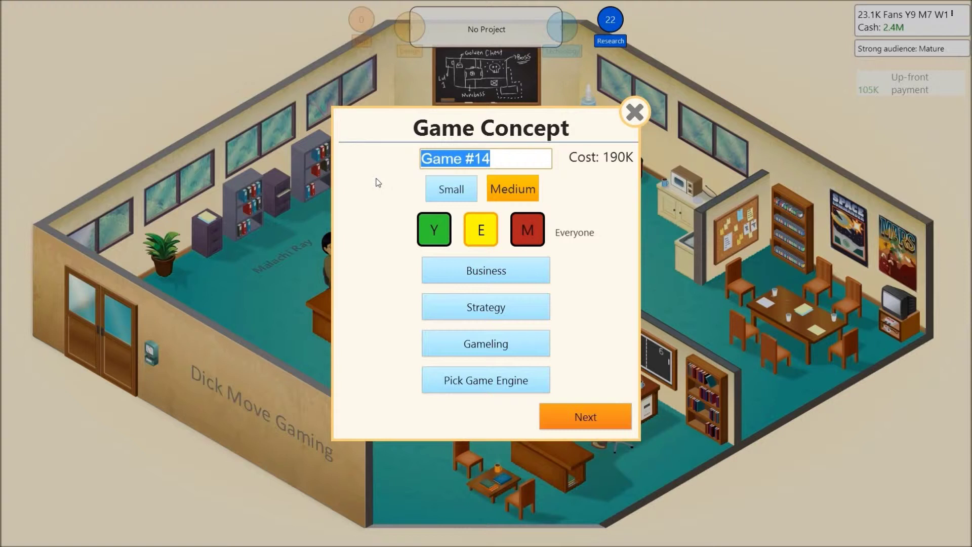
text(Dick Move Corporat)
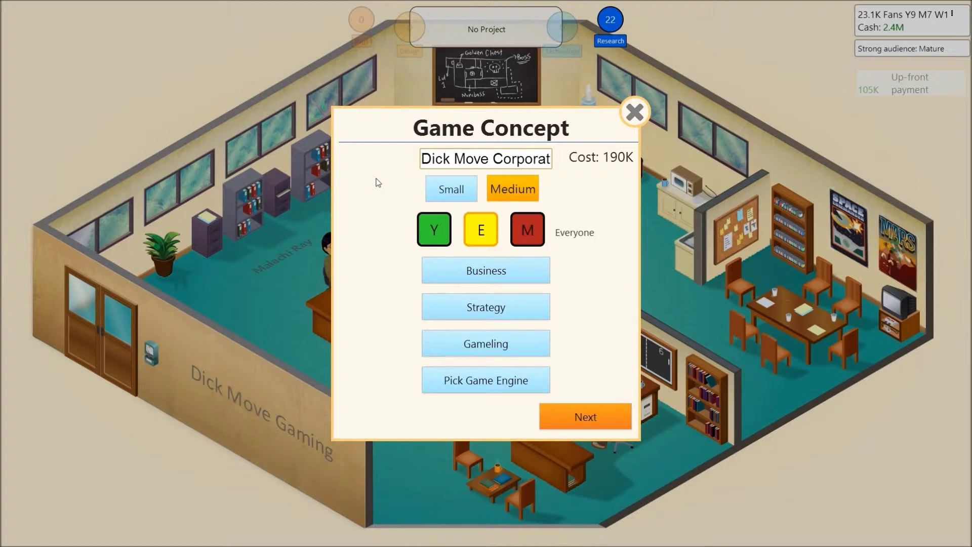
text(o)
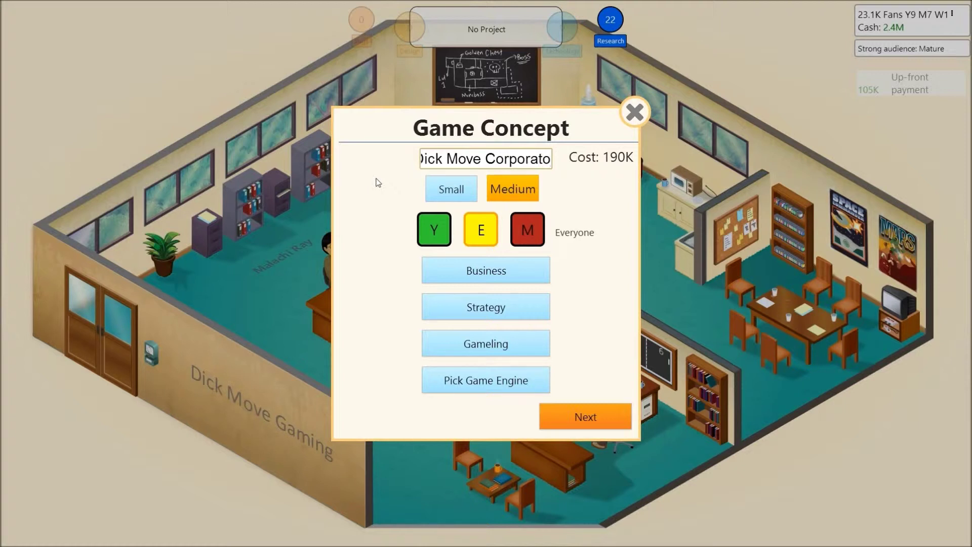
key(BackSpace)
text(ion)
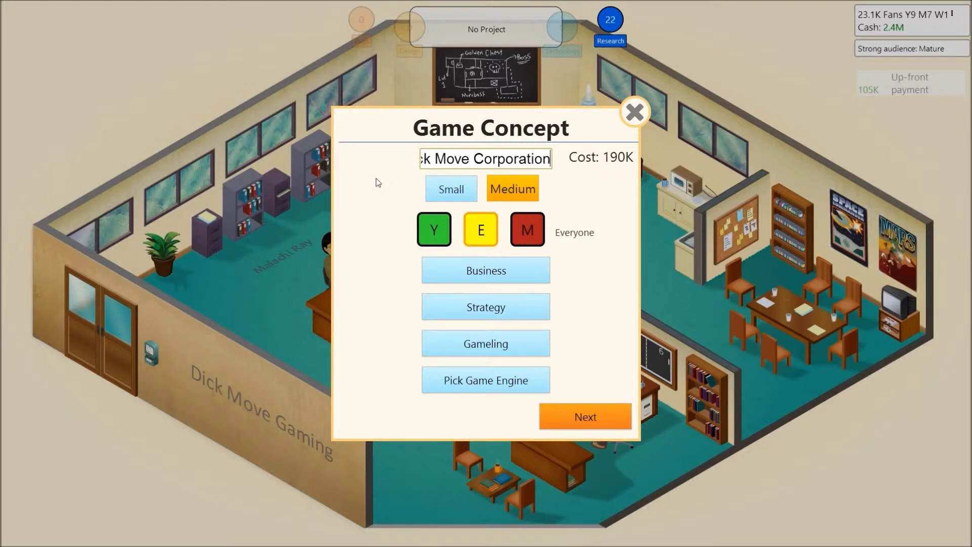
text(s jr)
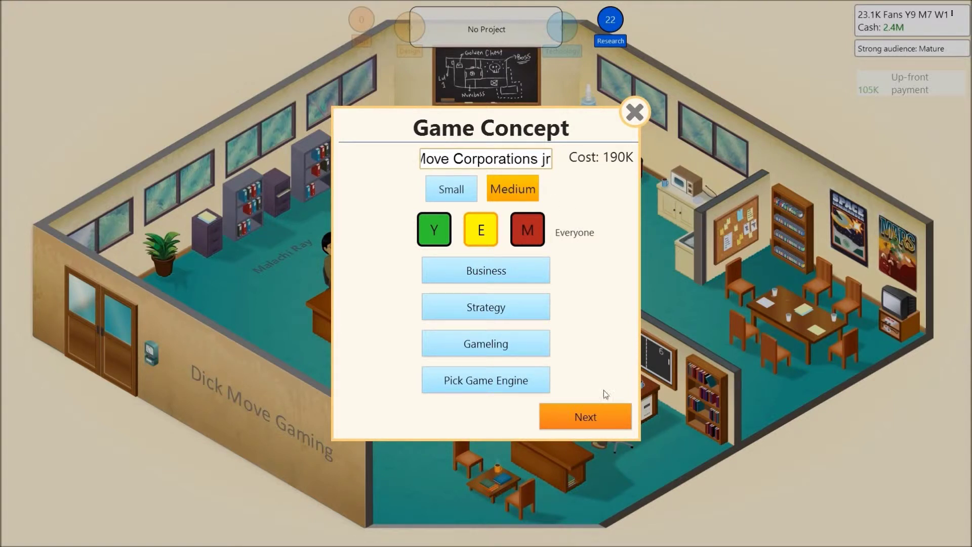
click(532, 382)
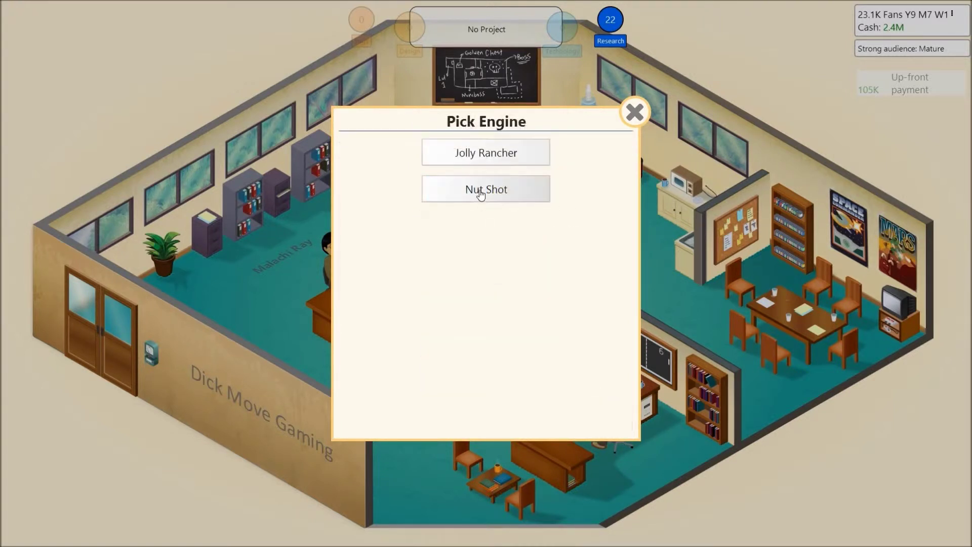
click(493, 155)
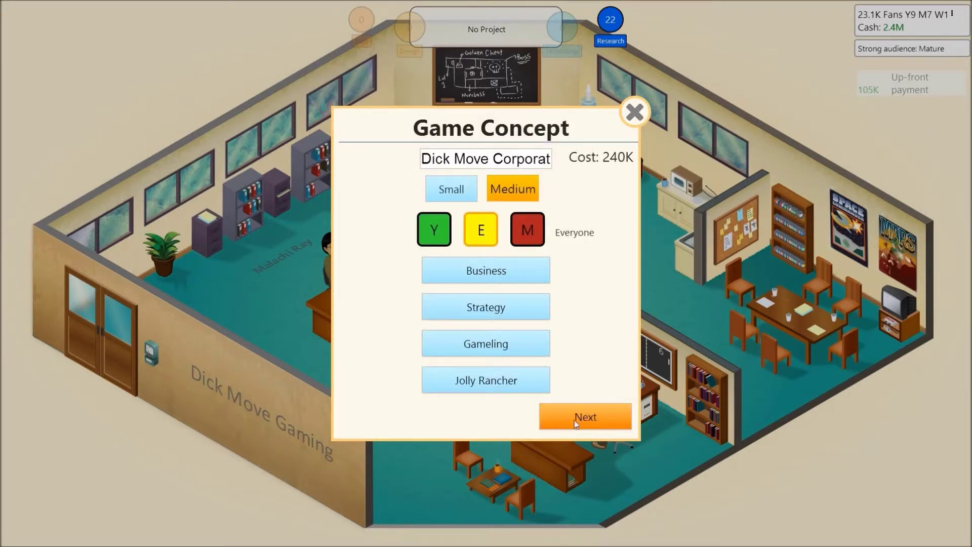
Step: Begin stage one of Dick Move Corporations jr with Malachi Ray's Engine time reduced
click(607, 419)
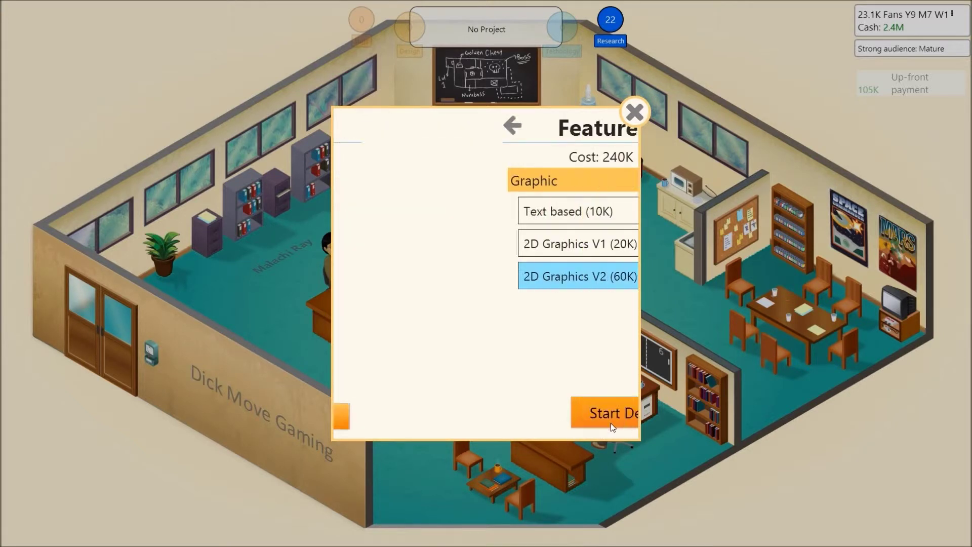
click(532, 412)
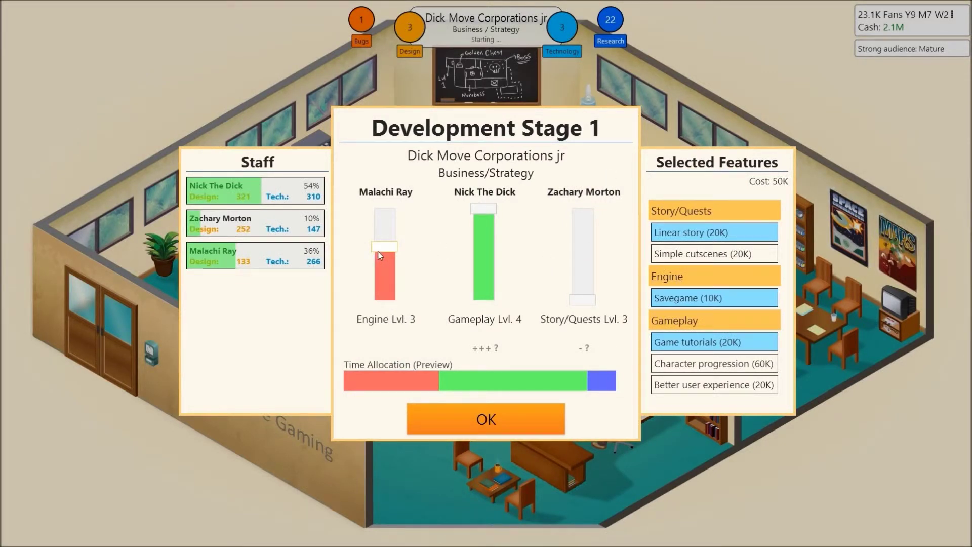
drag(380, 250, 386, 278)
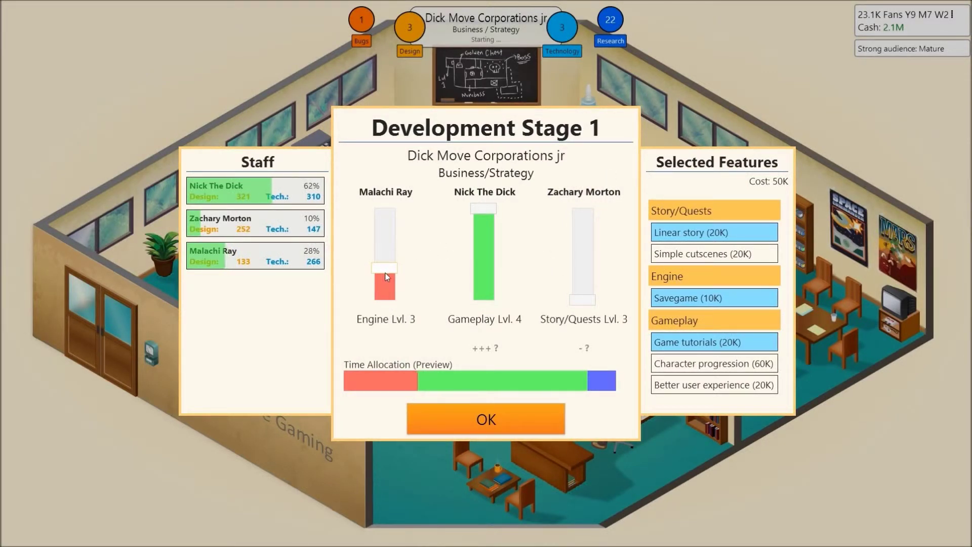
drag(386, 275, 384, 279)
Step: Add Simple cutscenes, Character progression and Better user experience, and confirm the stage one plan
click(685, 259)
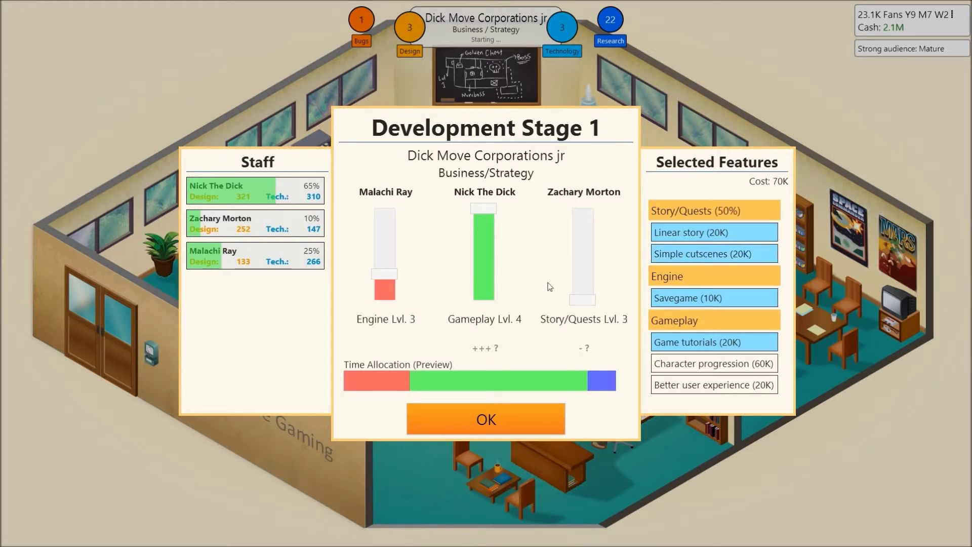
click(712, 363)
click(713, 385)
click(478, 420)
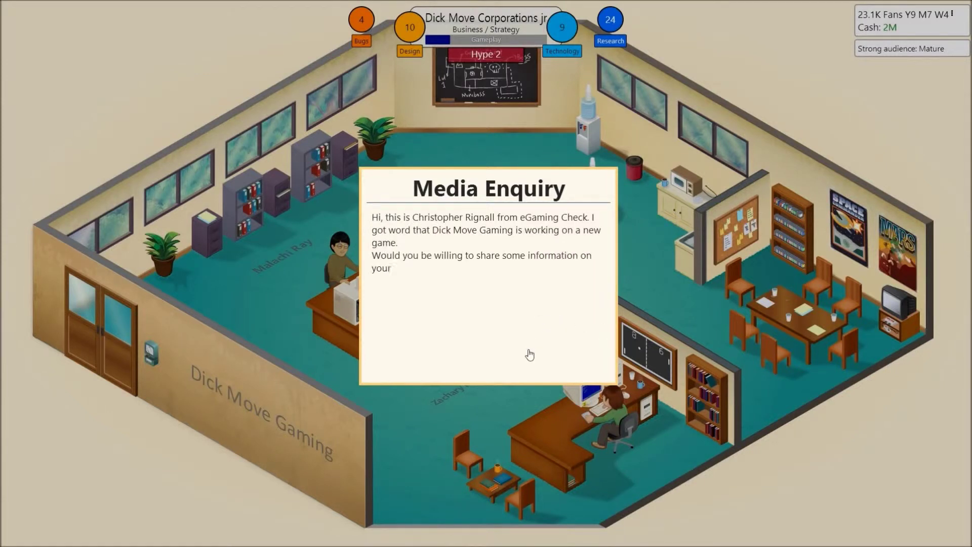
Step: Accept the eGaming Check interview, answer More on Graphic, and close both follow-up messages
click(541, 325)
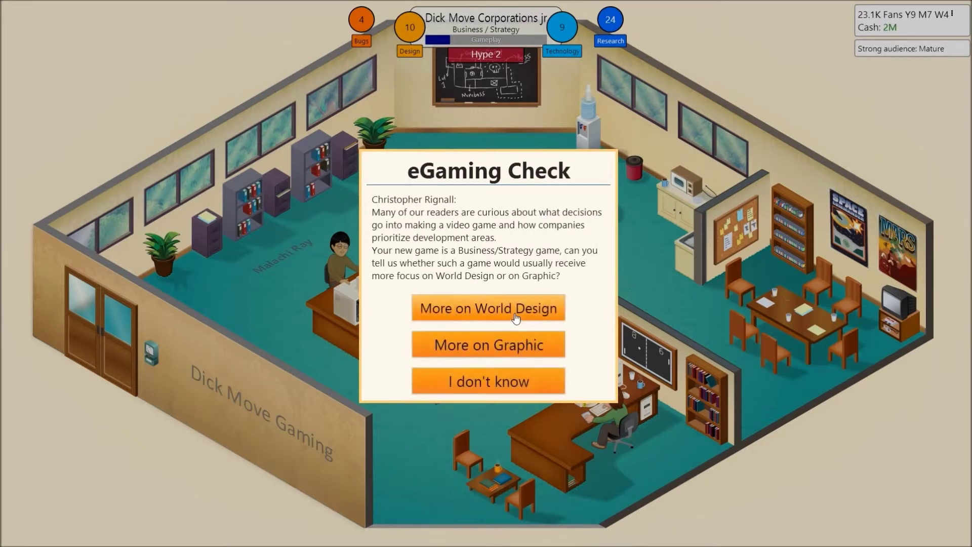
click(511, 349)
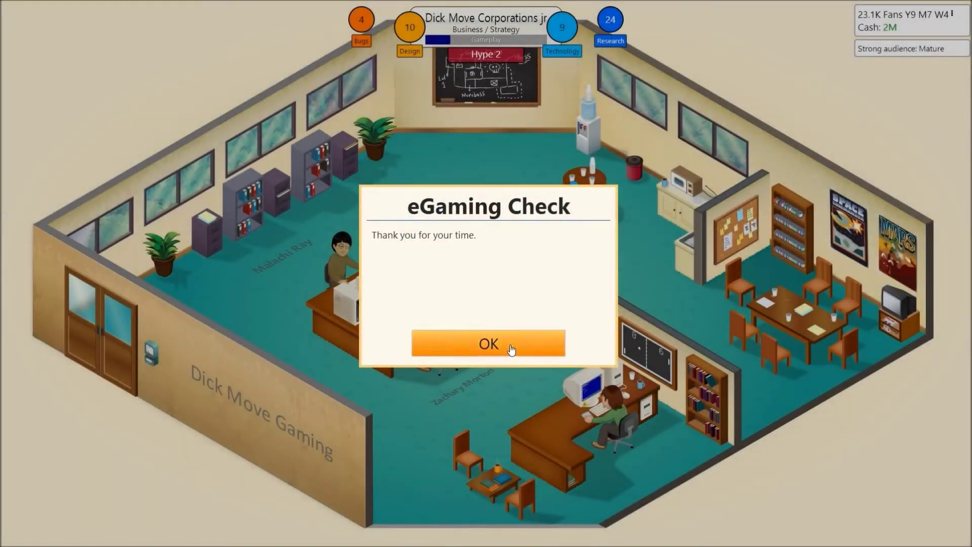
click(511, 349)
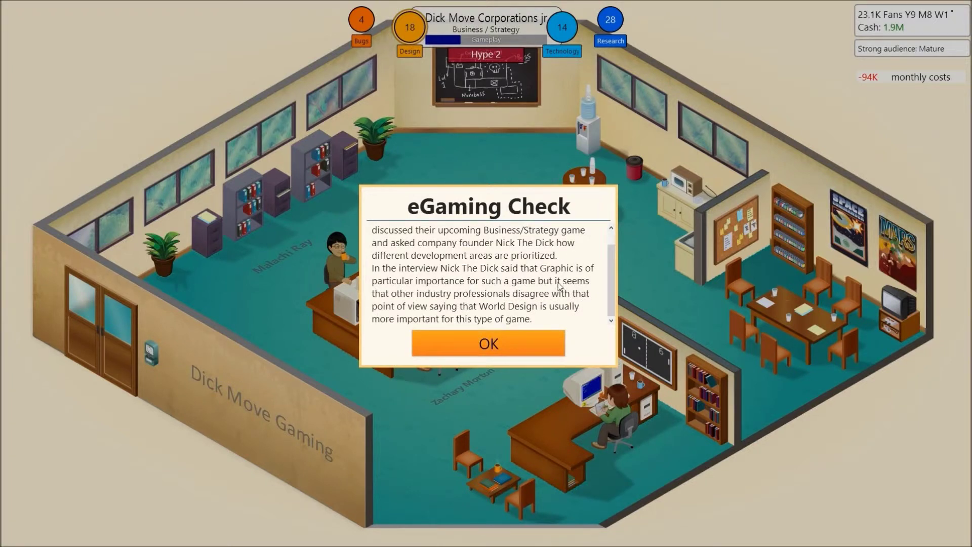
click(489, 348)
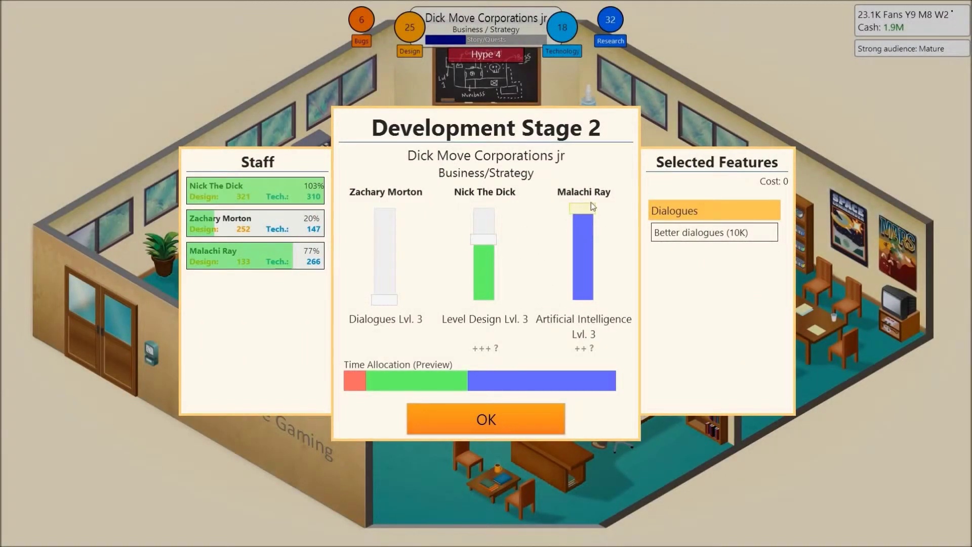
Step: Plan stage two with Better dialogues, Malachi Ray on Level Design and Nick The Dick on Artificial Intelligence
click(684, 233)
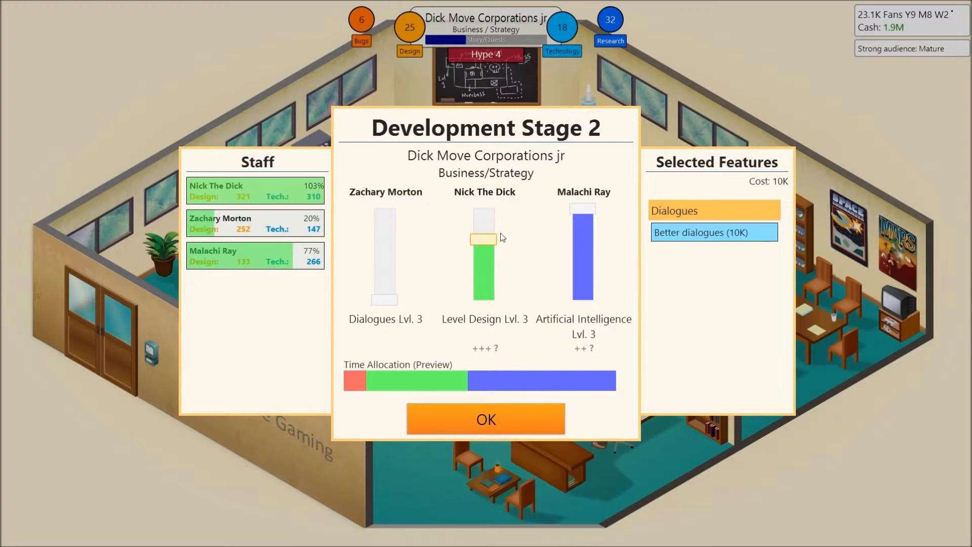
drag(305, 256, 485, 251)
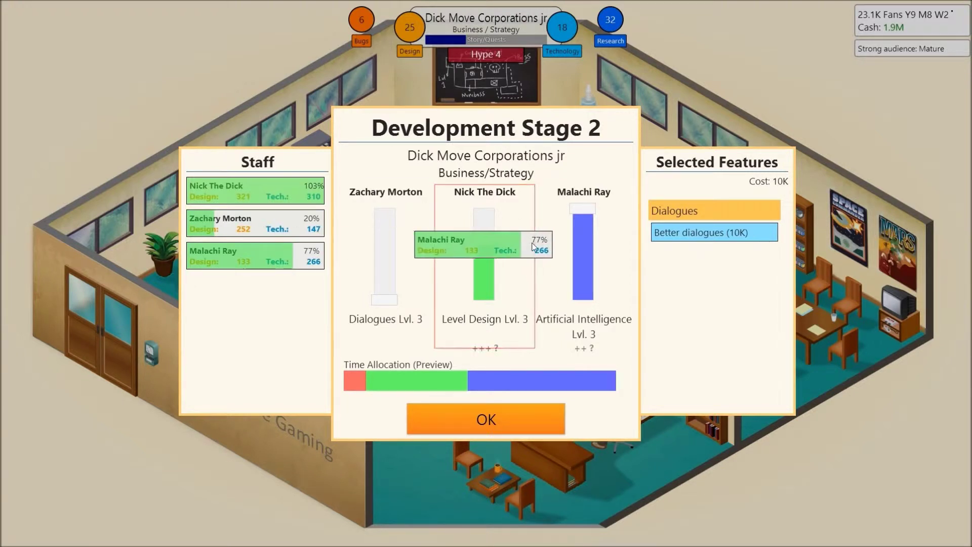
mouse_move(251, 190)
mouse_down()
mouse_move(583, 220)
mouse_move(596, 238)
mouse_up()
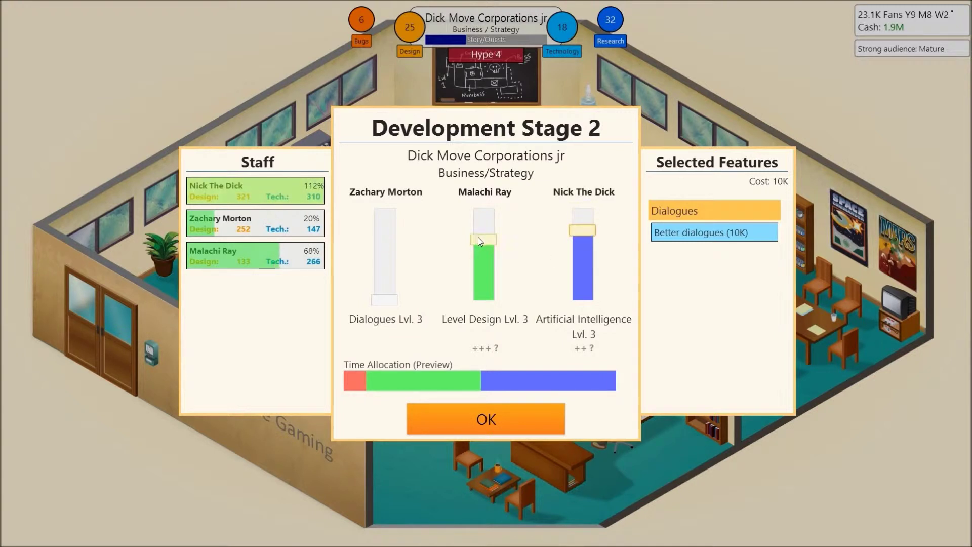
drag(478, 239, 482, 209)
drag(572, 230, 571, 250)
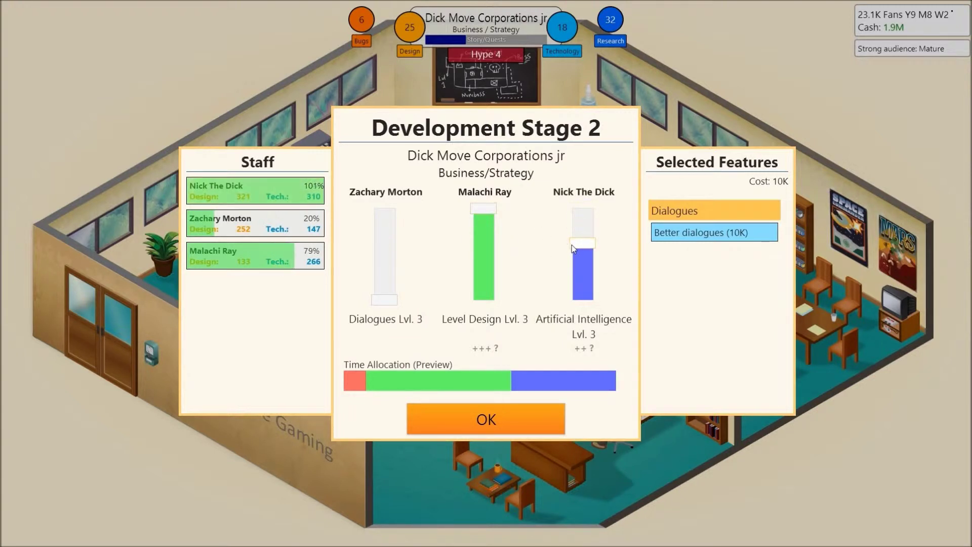
click(530, 422)
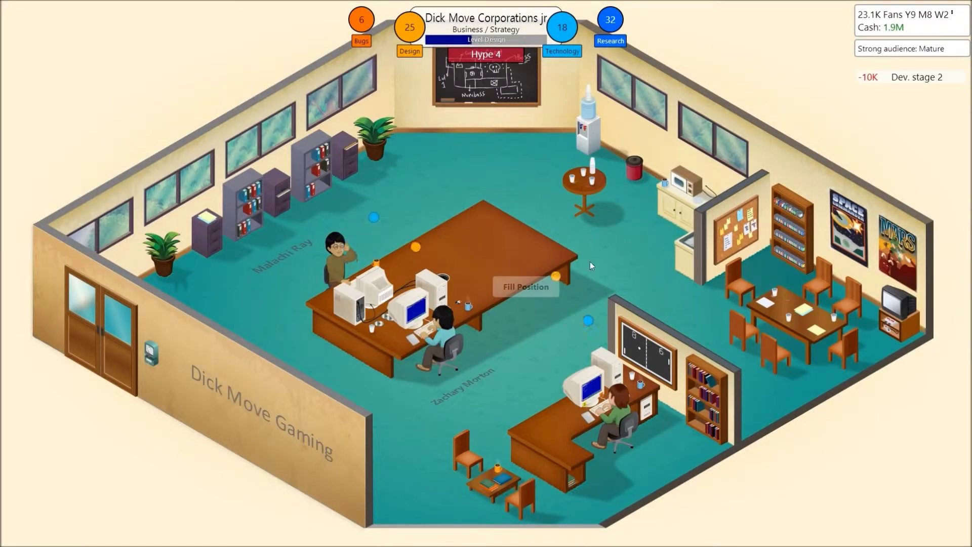
Step: Buy the 150K Magazines & Demos marketing campaign for Dick Move Corporations jr
click(593, 144)
click(670, 155)
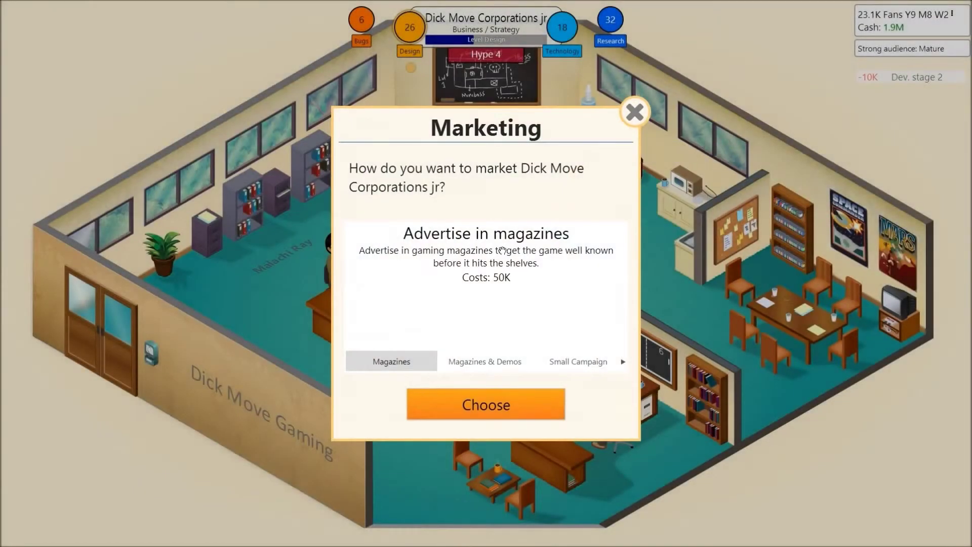
click(485, 362)
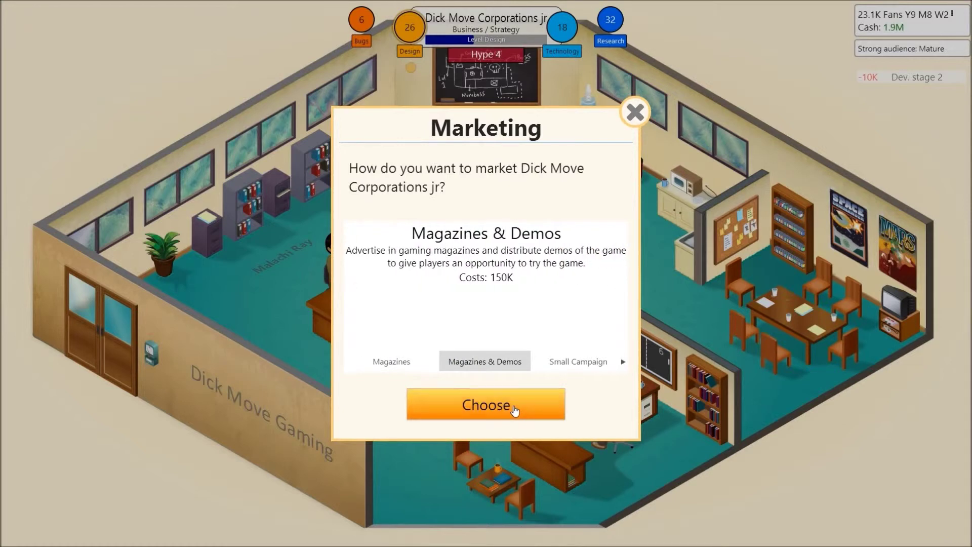
click(486, 404)
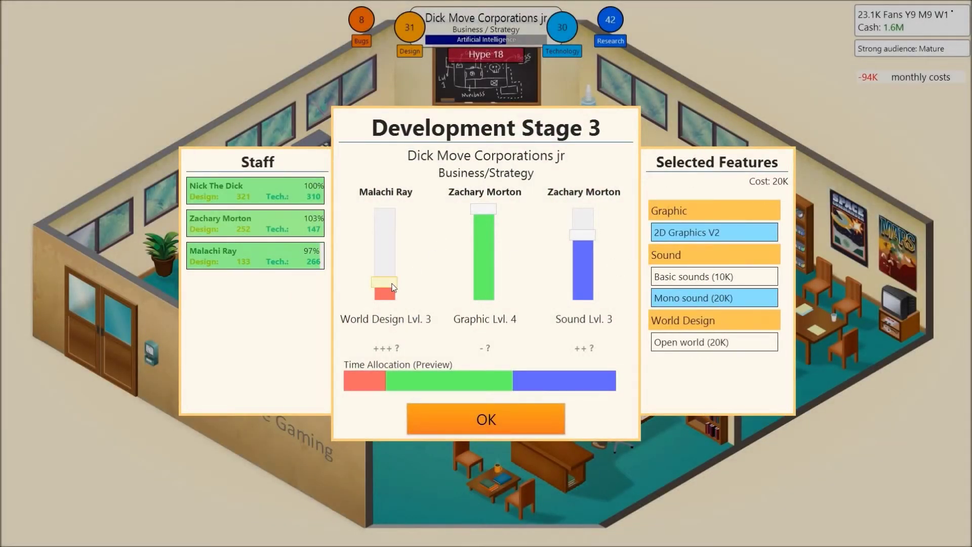
Step: Give World Design full effort under Zachary Morton, and put Malachi Ray on Graphic at a third
drag(394, 285, 394, 205)
drag(484, 205, 486, 254)
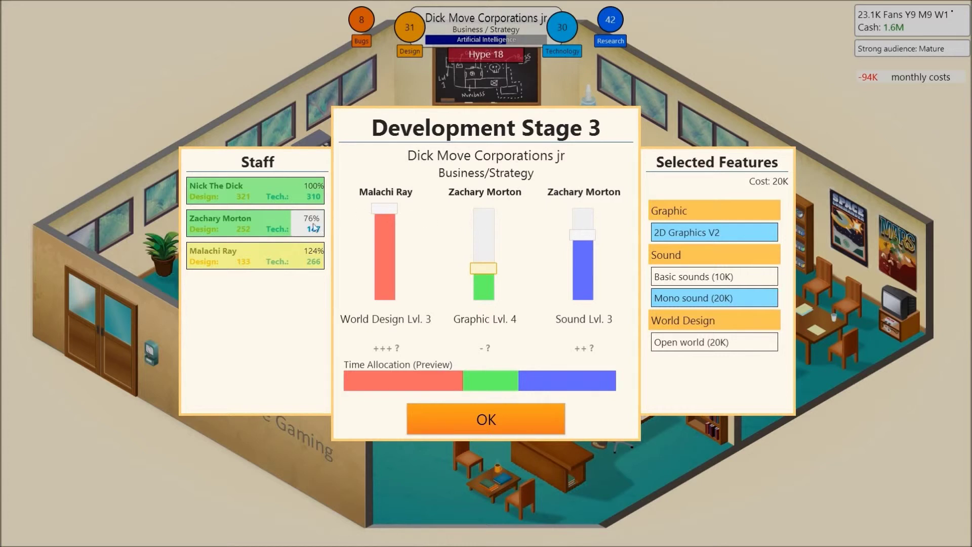
drag(286, 229, 388, 243)
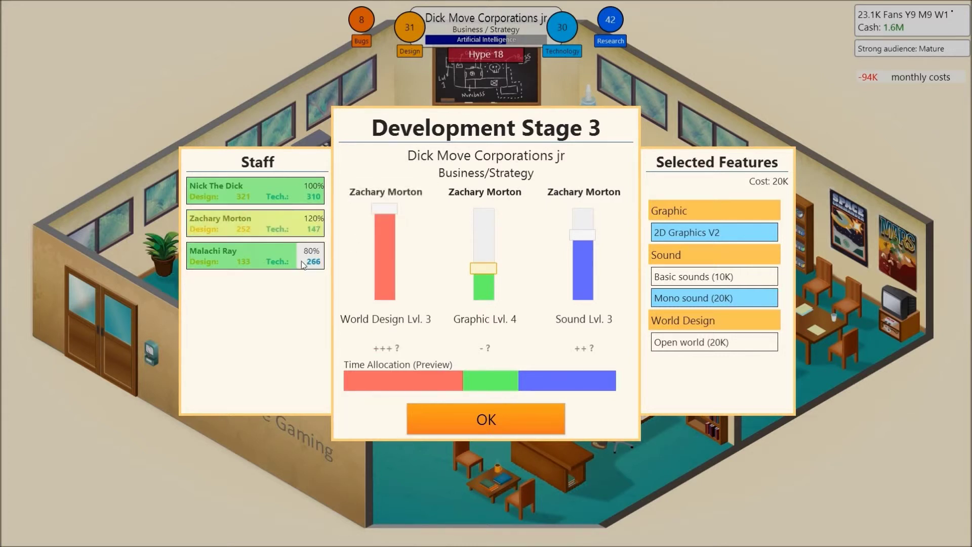
drag(251, 257, 486, 248)
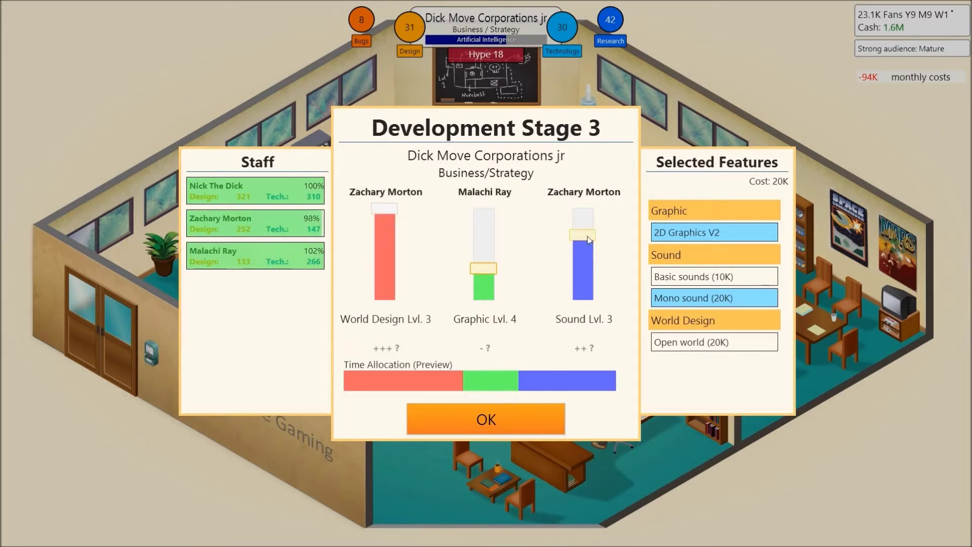
Step: Give Sound full effort, keep Mono sound, add Open world, and confirm stage three
drag(583, 236, 594, 212)
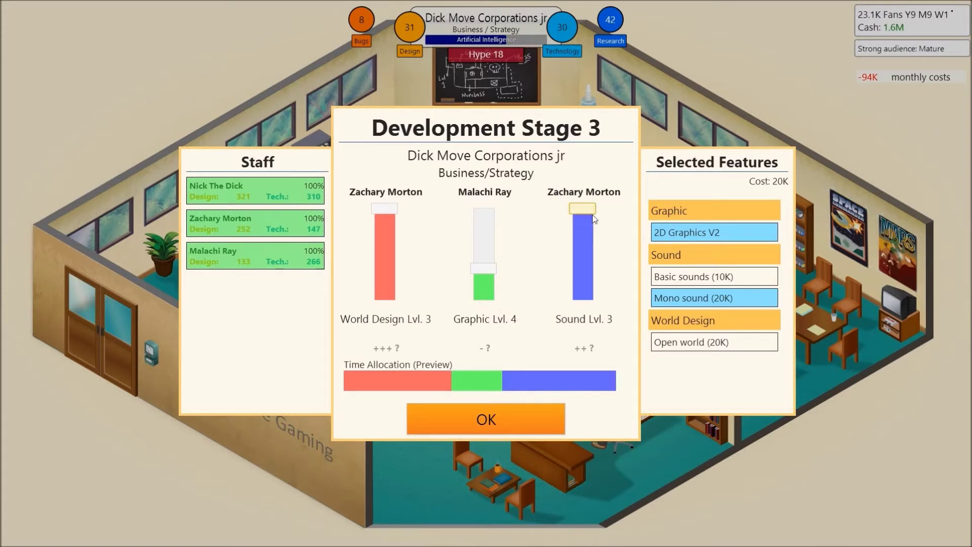
click(674, 277)
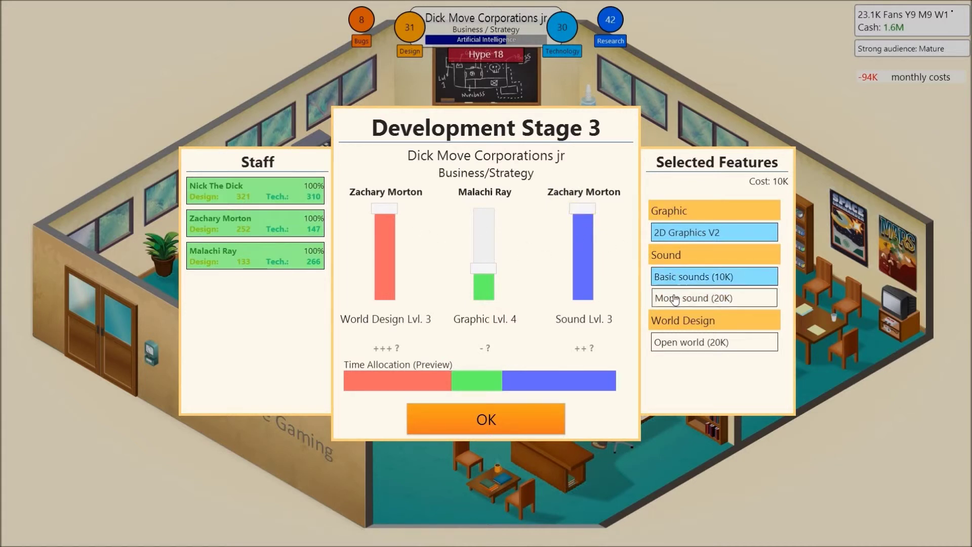
click(674, 298)
click(701, 343)
click(506, 419)
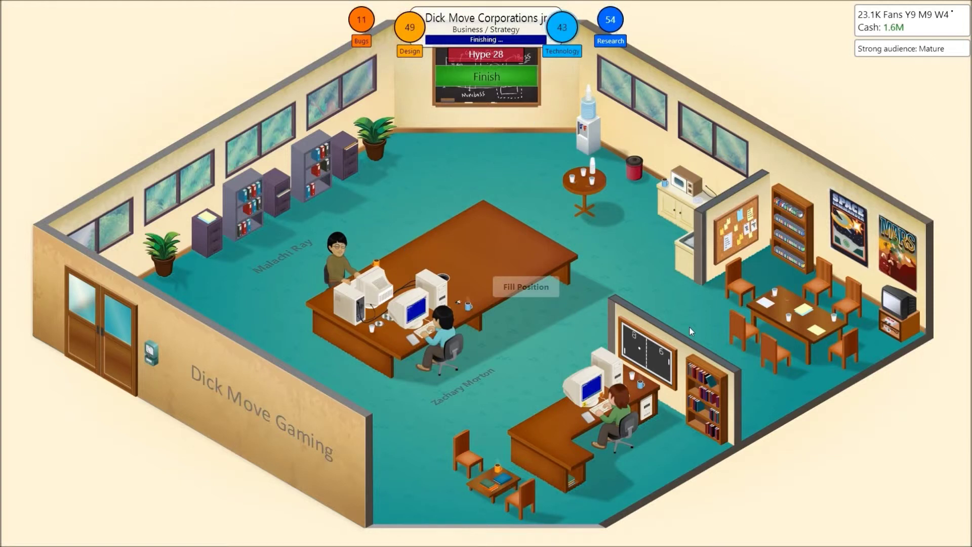
Step: Complete Dick Move Corporations jr with record scores of 49 design and 44 technology
click(502, 79)
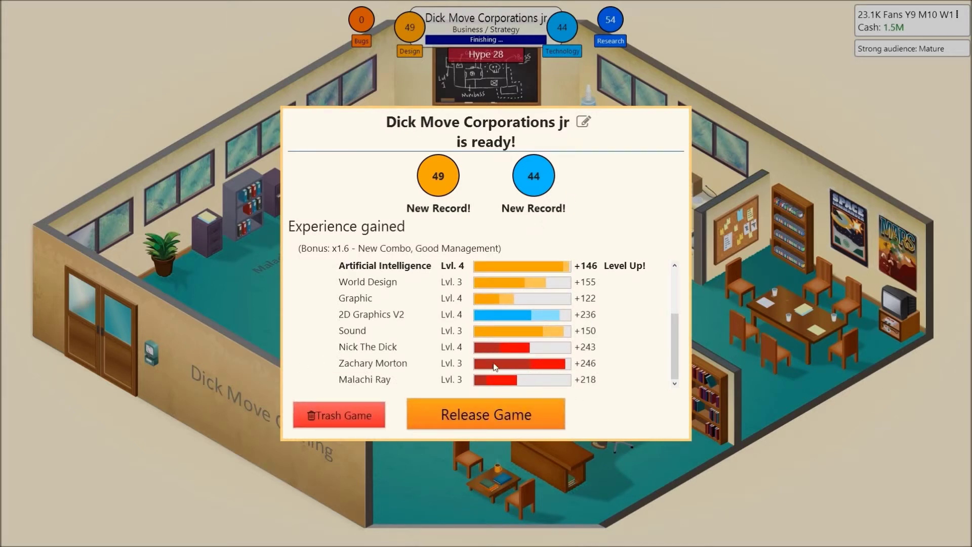
Step: Release Dick Move Corporations jr, dismiss the new research notice, and read its 7, 8, 9, 8 reviews
click(490, 418)
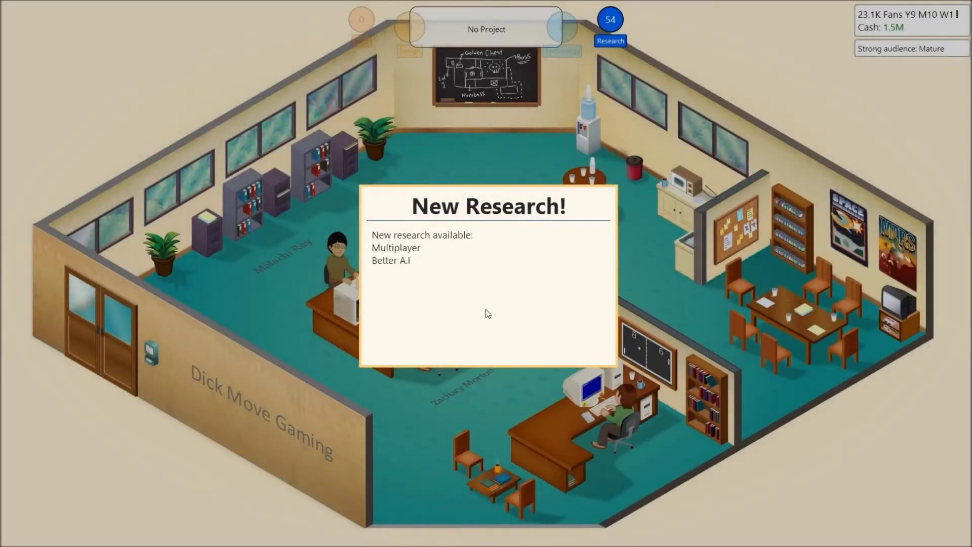
click(485, 343)
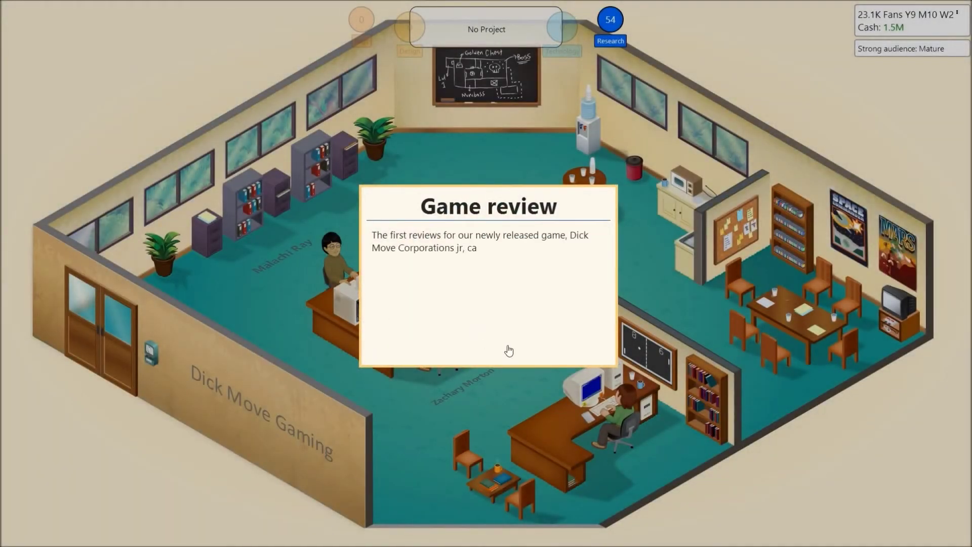
click(507, 345)
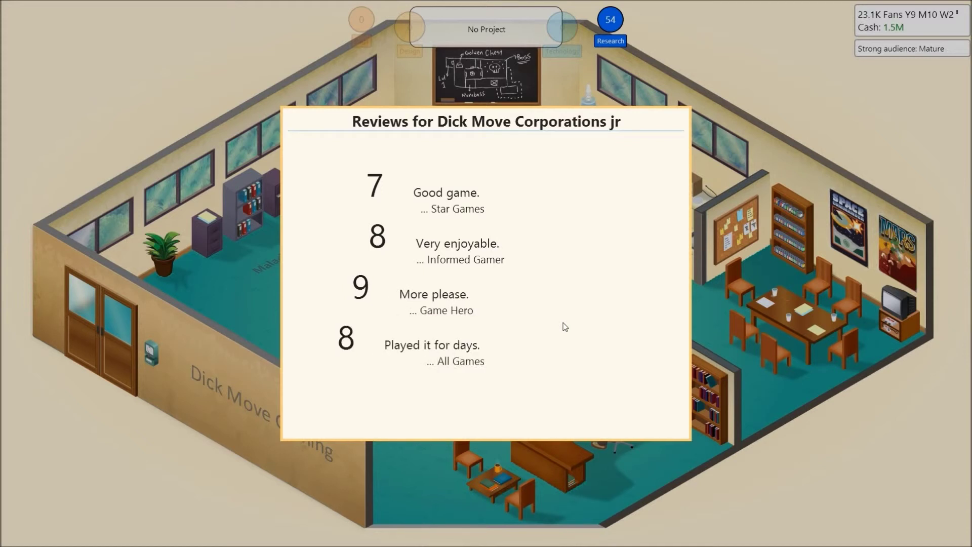
click(471, 413)
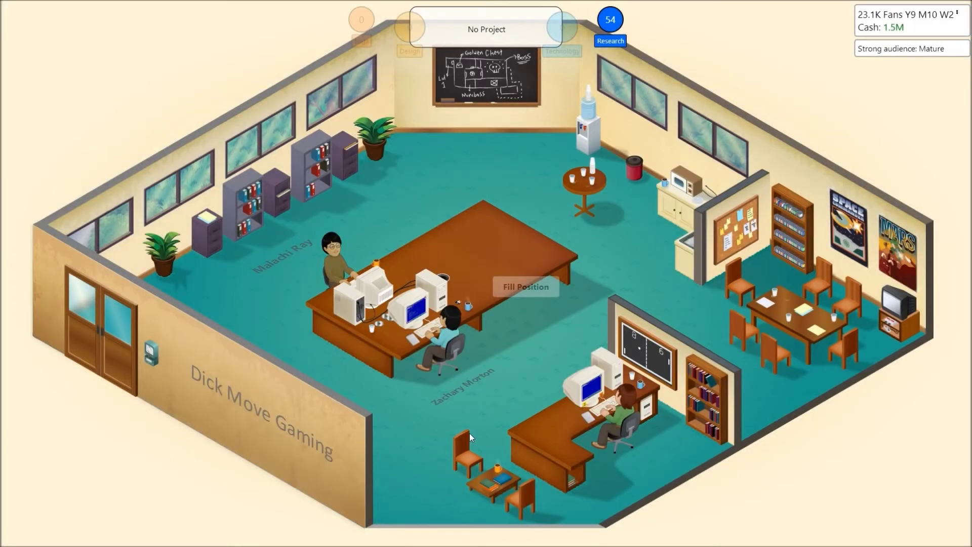
click(453, 334)
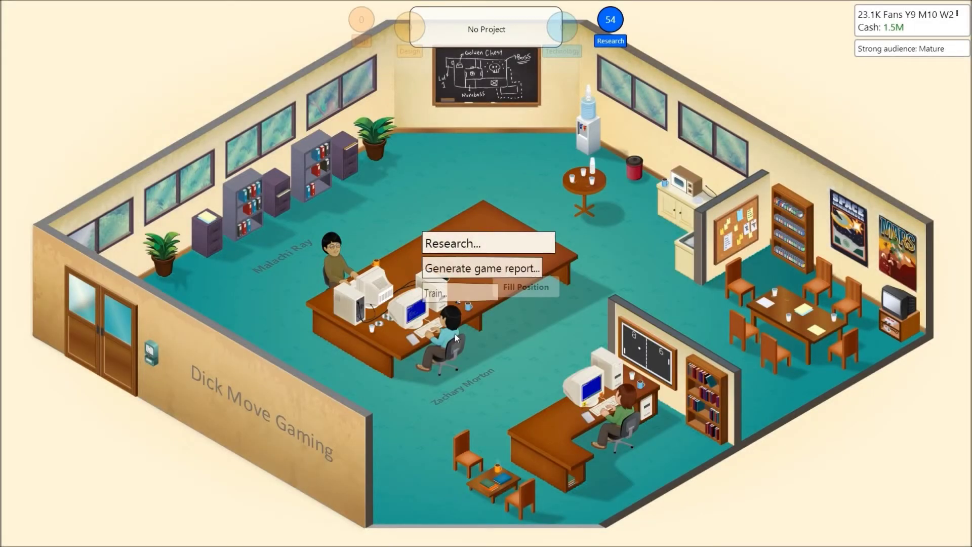
click(482, 267)
click(507, 388)
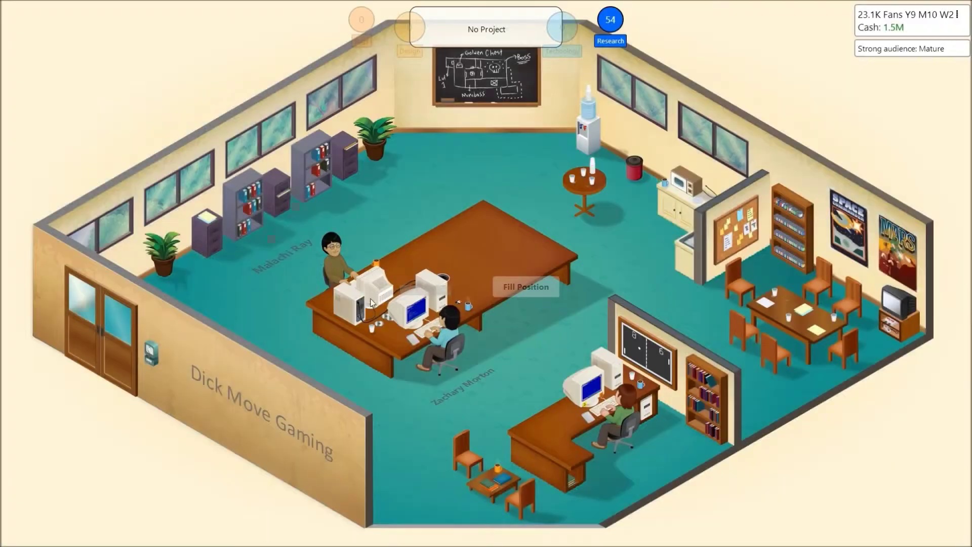
click(340, 262)
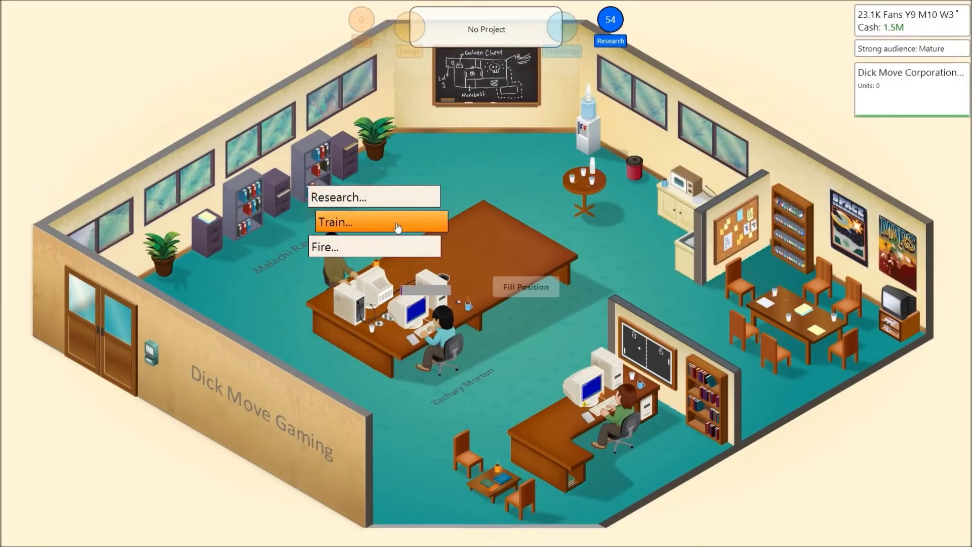
click(374, 221)
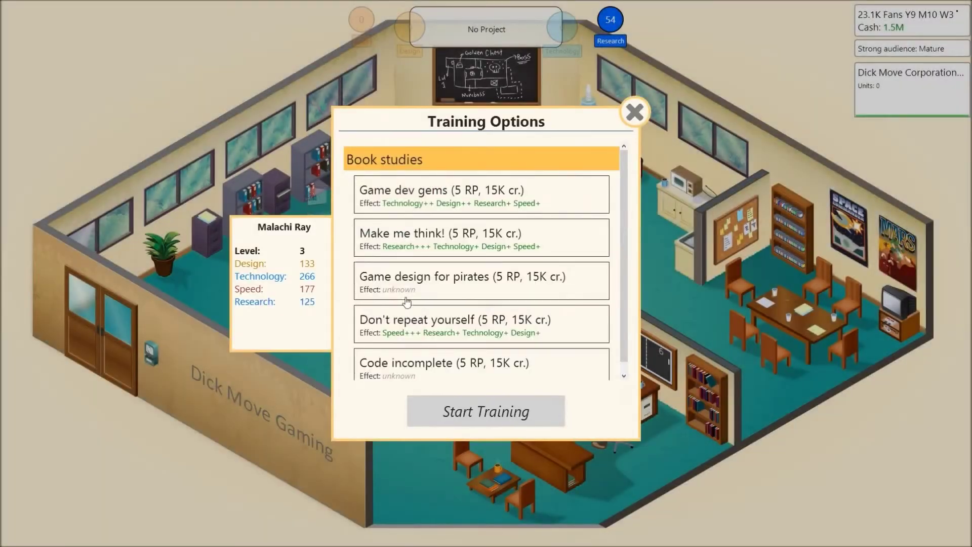
click(430, 240)
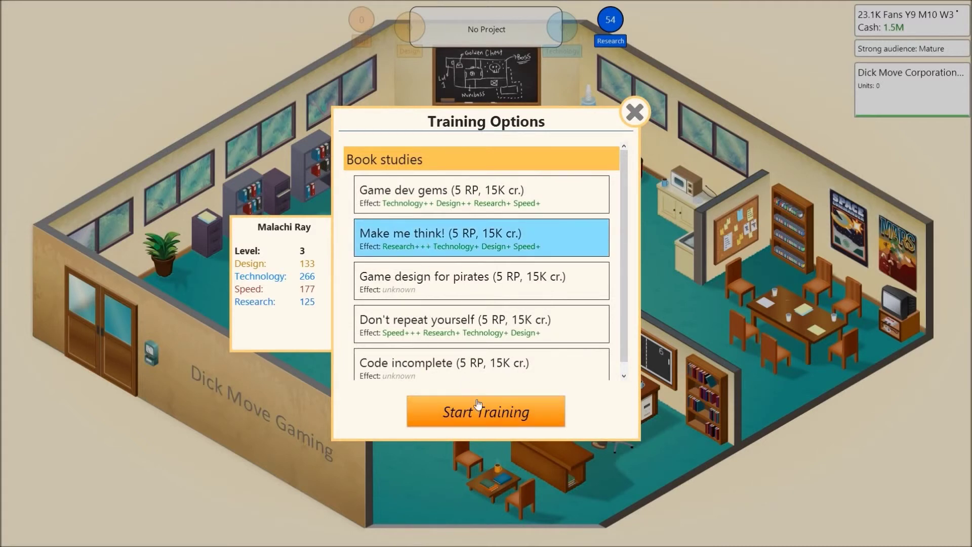
click(475, 325)
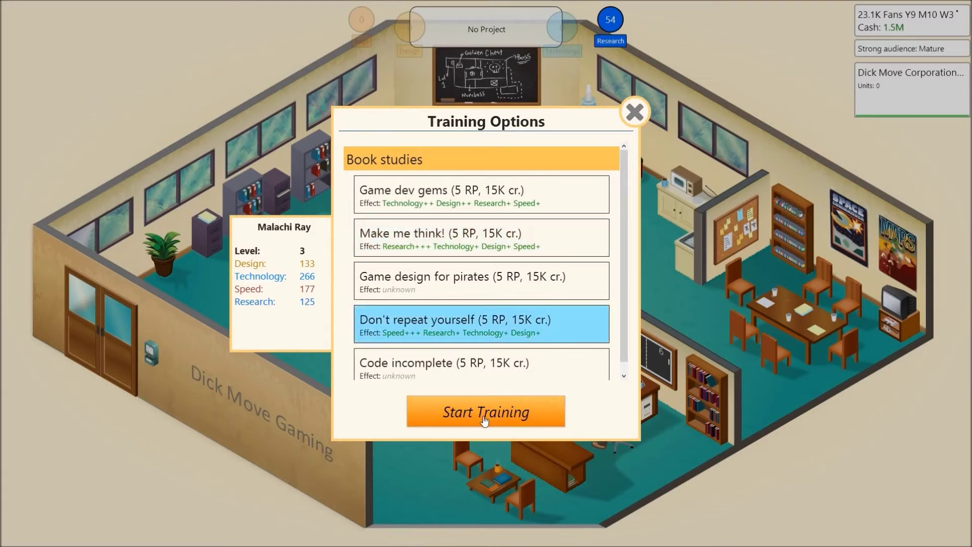
click(483, 415)
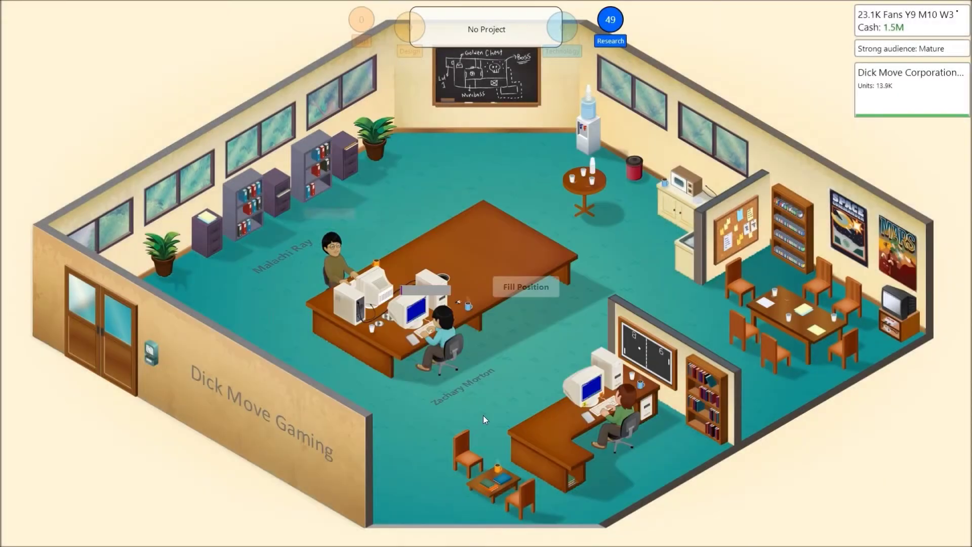
Step: Research the Multiplayer engine feature for 15 RP and 40K credits
click(629, 415)
click(645, 373)
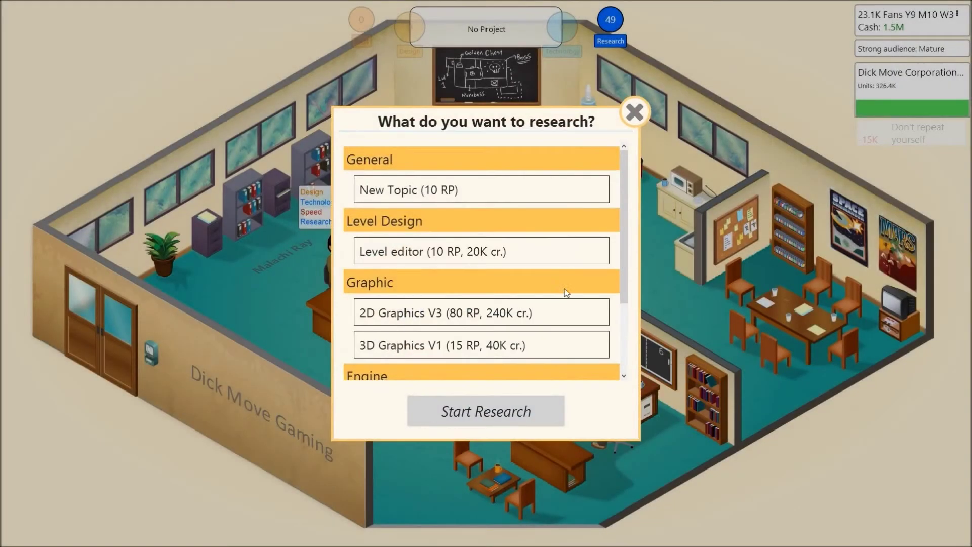
scroll(564, 289, down, 3)
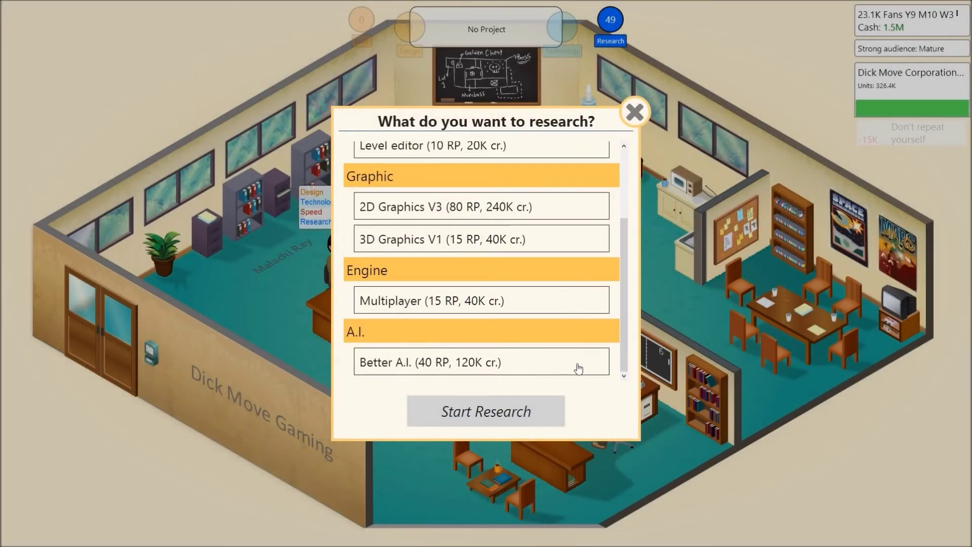
scroll(578, 368, up, 3)
click(562, 200)
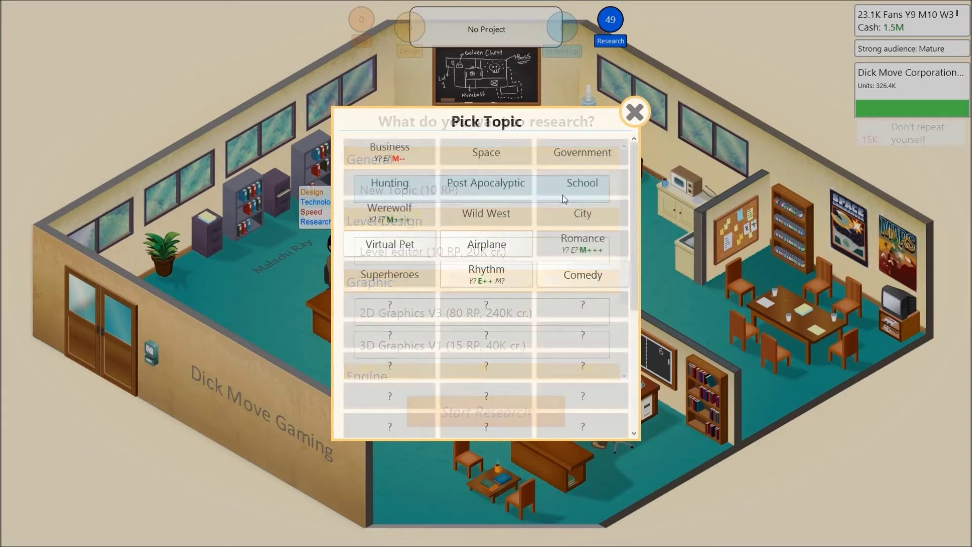
click(635, 113)
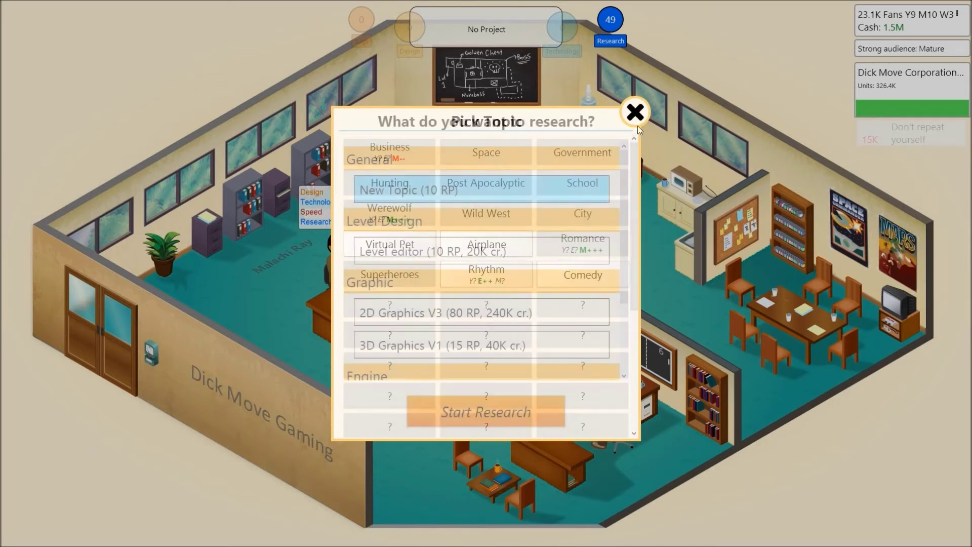
scroll(530, 281, down, 3)
click(502, 301)
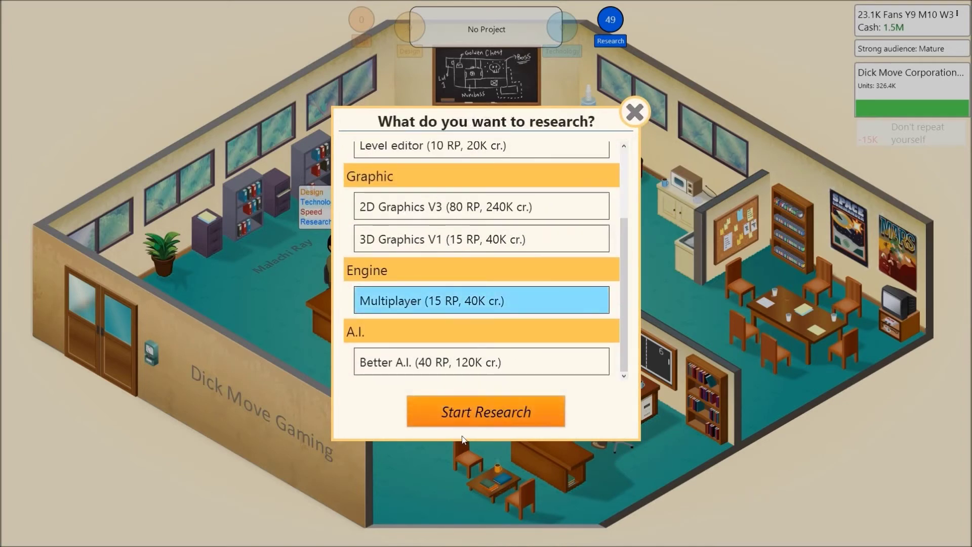
click(463, 412)
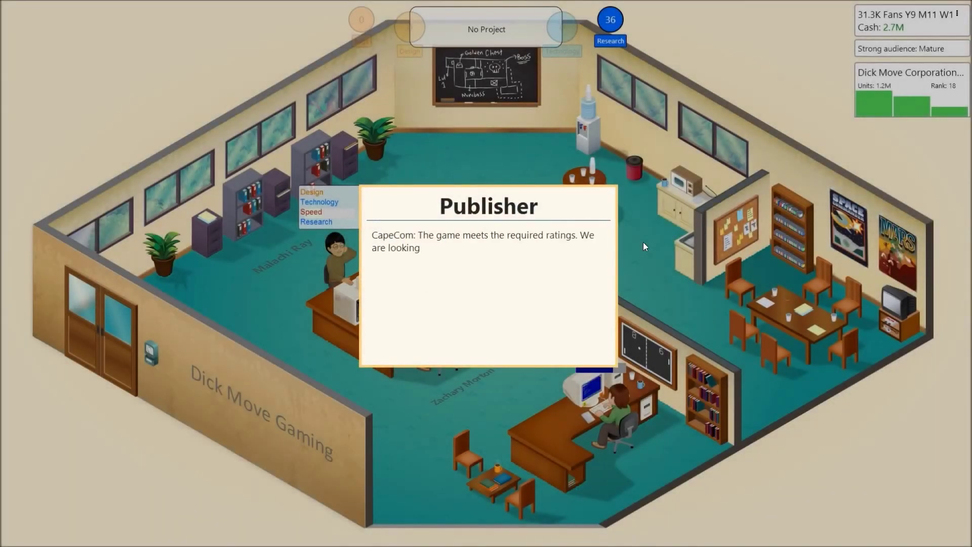
Step: Dismiss the publisher news and the Dick Move Corporations jr game report, then open the new-project menu
click(448, 346)
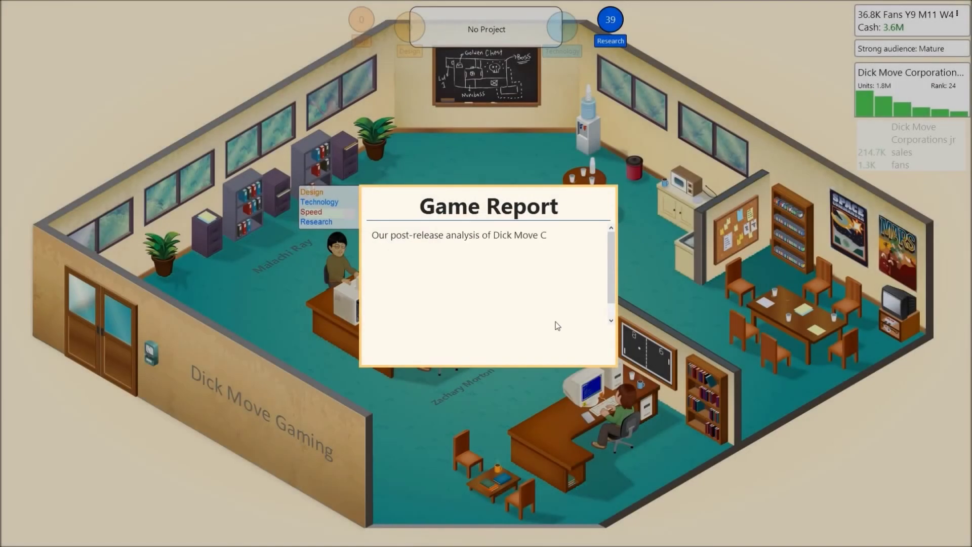
click(496, 351)
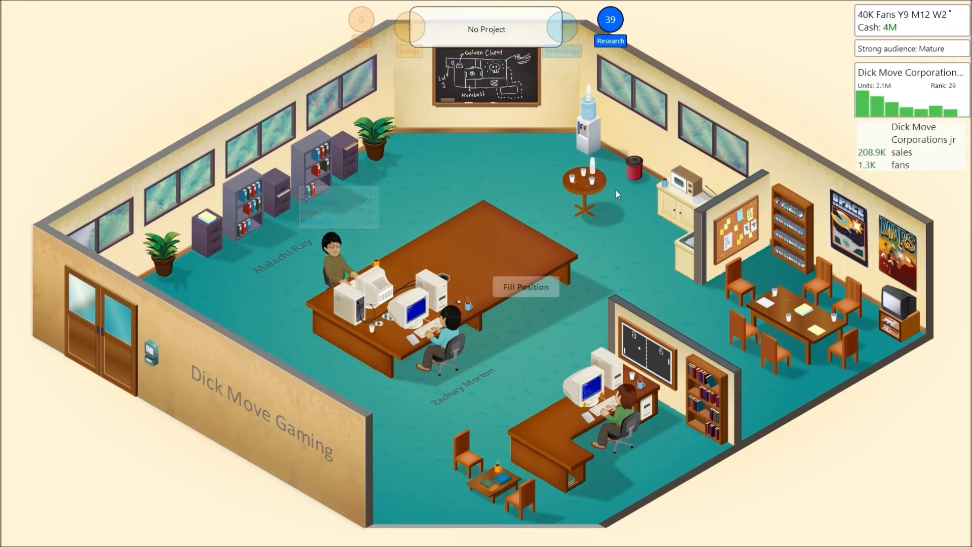
click(493, 143)
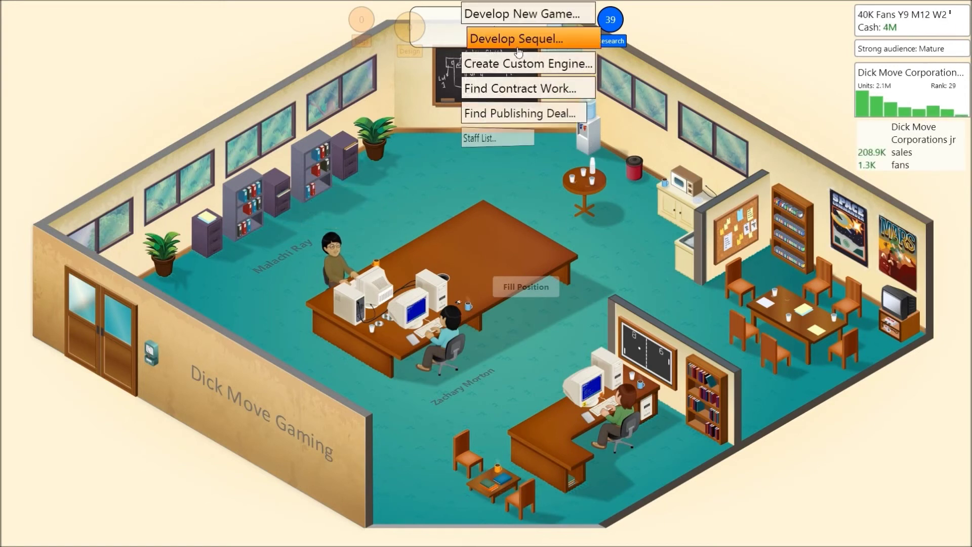
Step: Choose Develop Sequel and select Howling in the rain from the released games
click(511, 39)
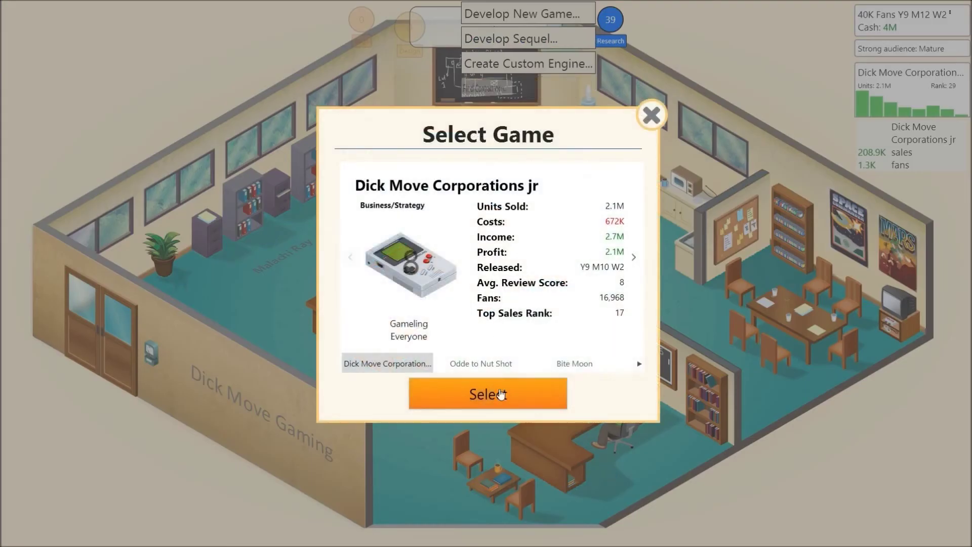
click(571, 364)
click(596, 364)
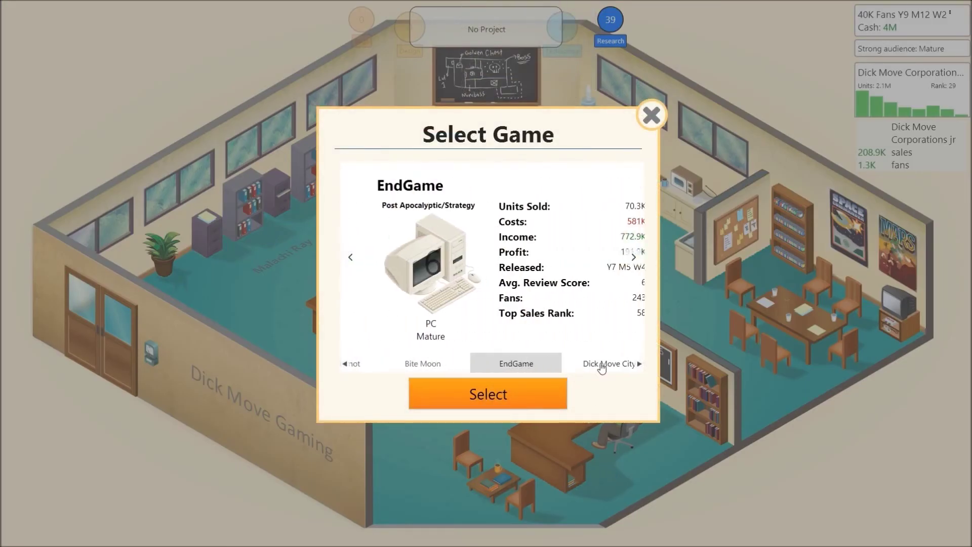
click(596, 364)
click(601, 367)
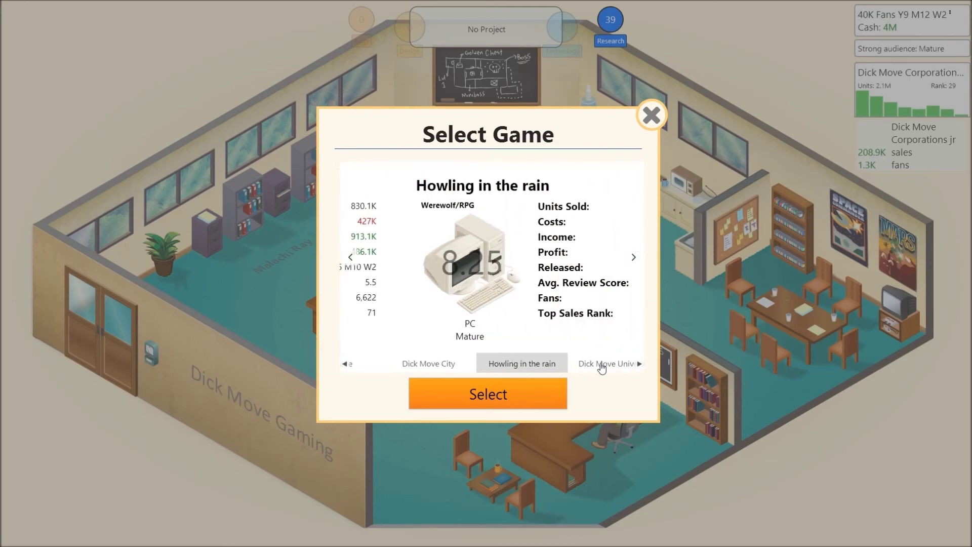
click(516, 394)
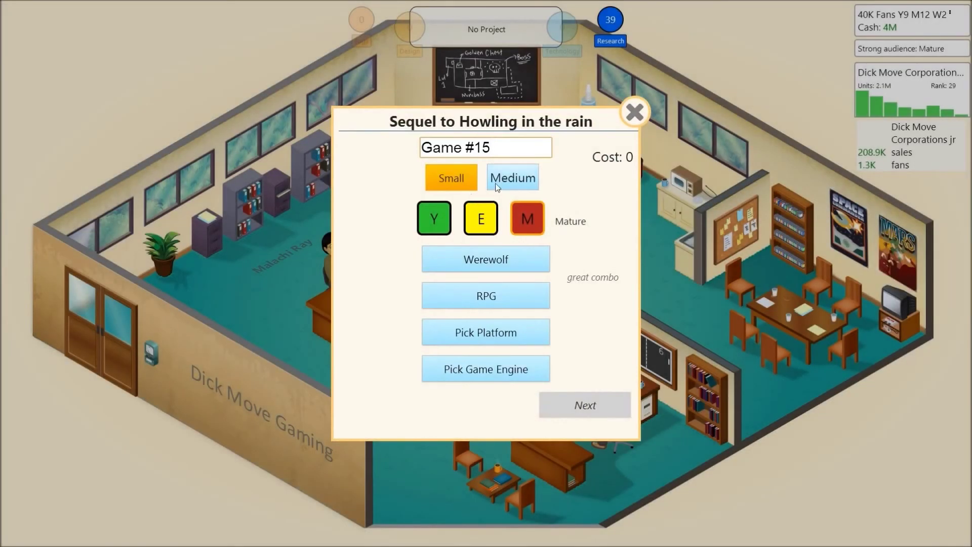
Step: Set the Howling in the rain sequel to Medium size and select the 'Game #15' name
click(498, 179)
drag(501, 148, 363, 139)
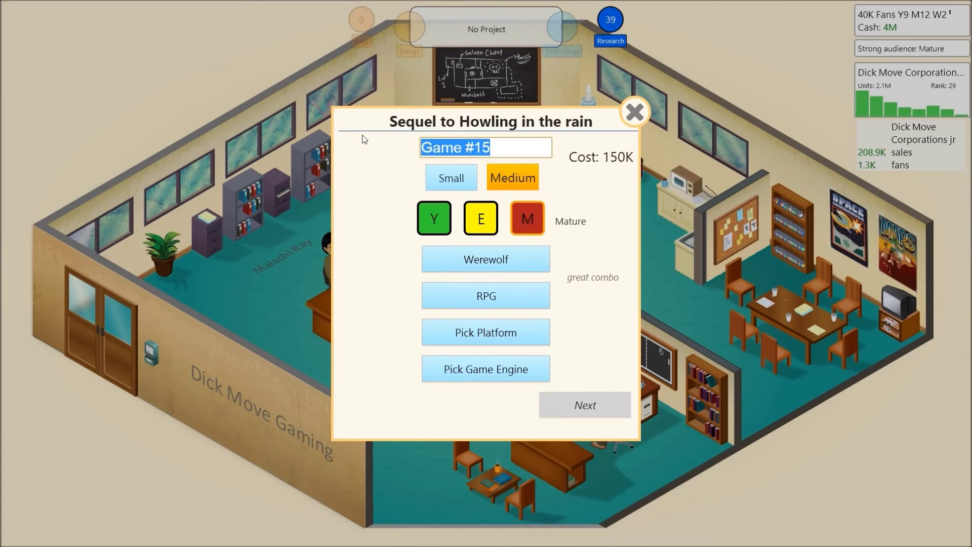
text(B)
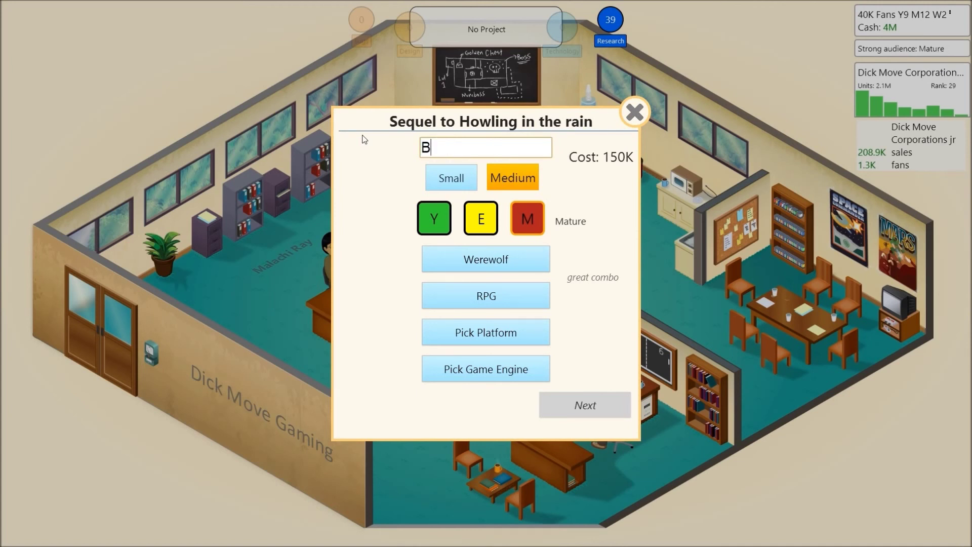
text(lood Moon)
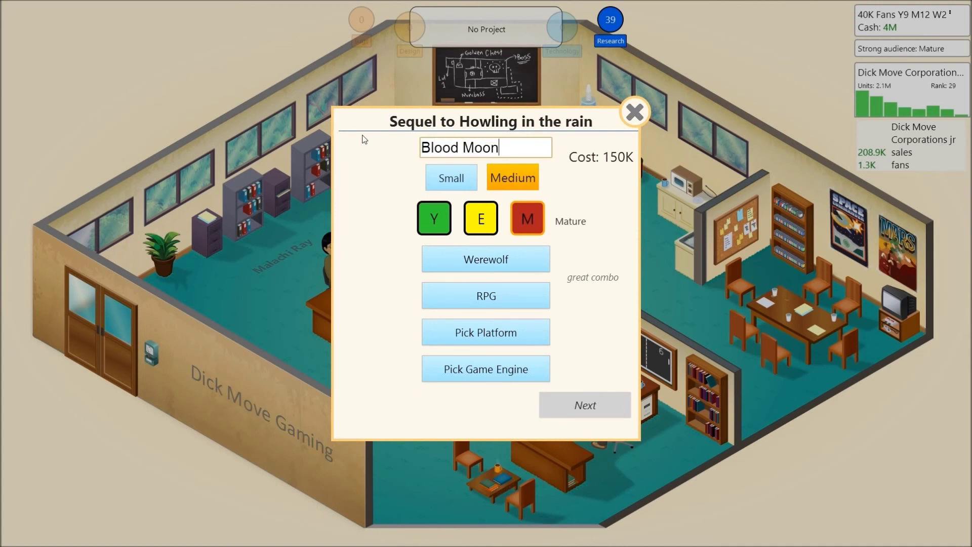